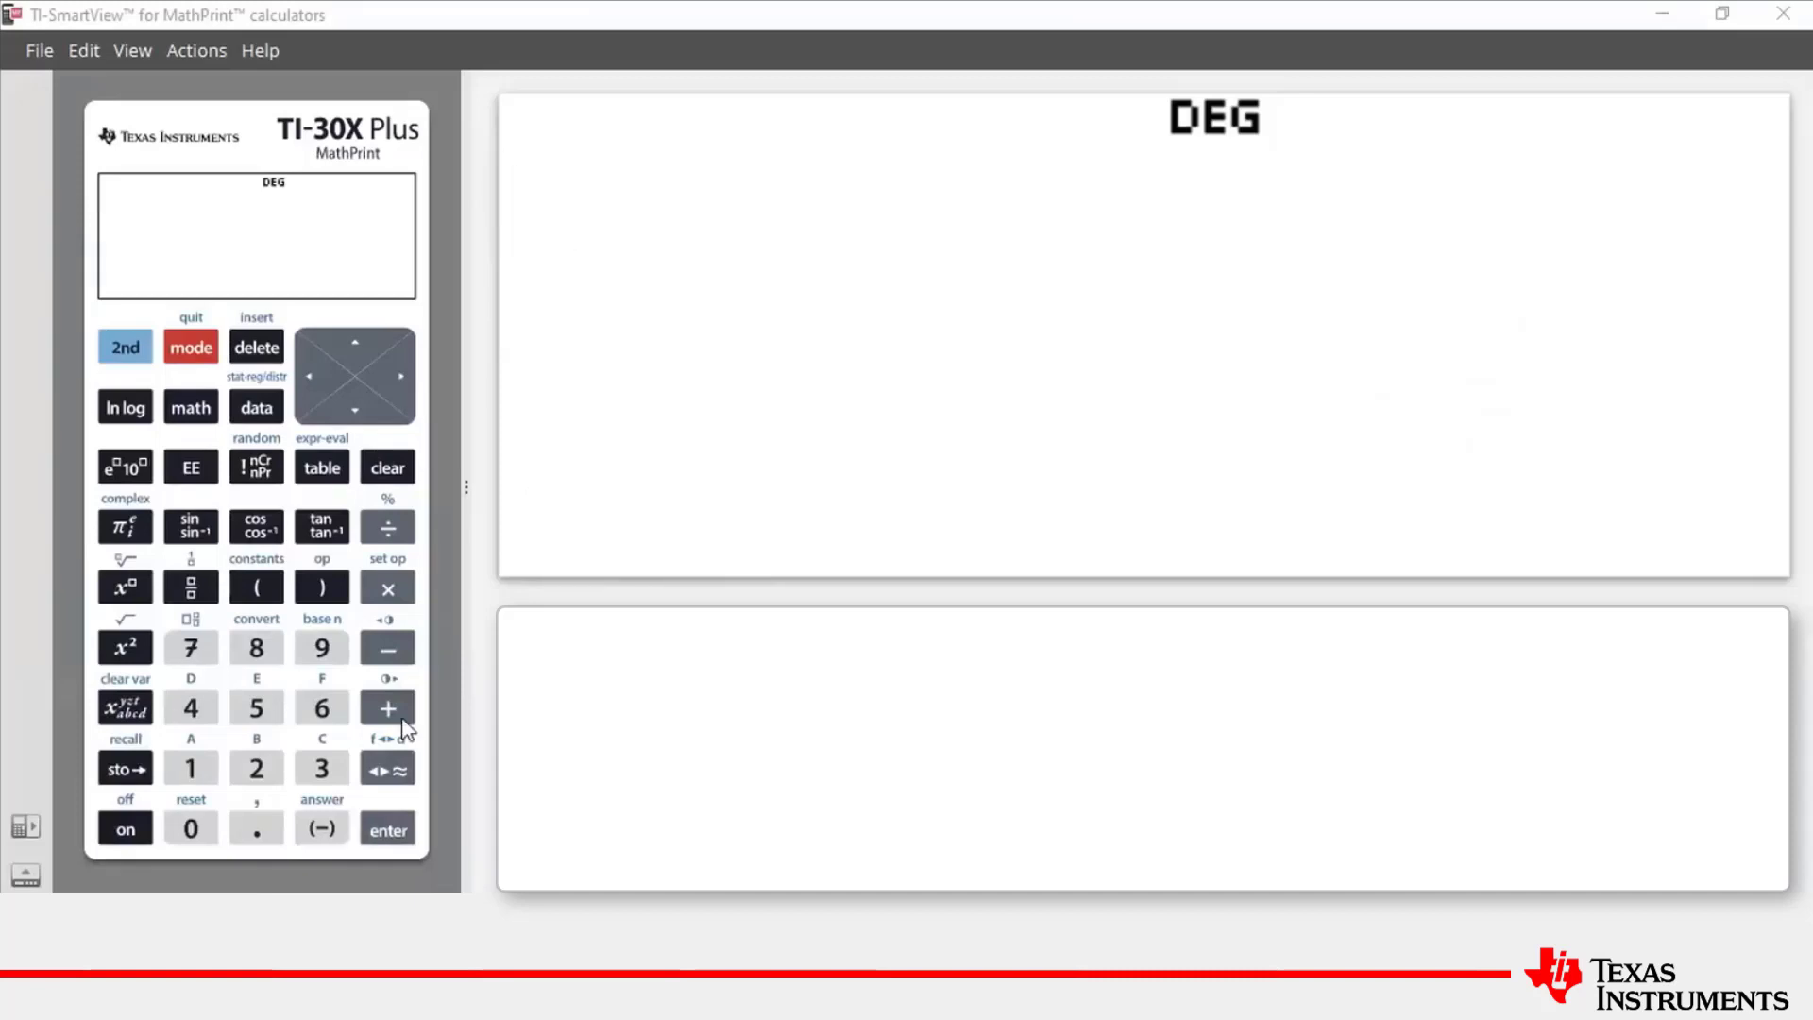
Open CONVERSIONS and scroll through Temperature, Speed/Length, Pressure and Power/Energy, then return to English-Metric
{"action": "left_click", "coordinate": [124, 361]}
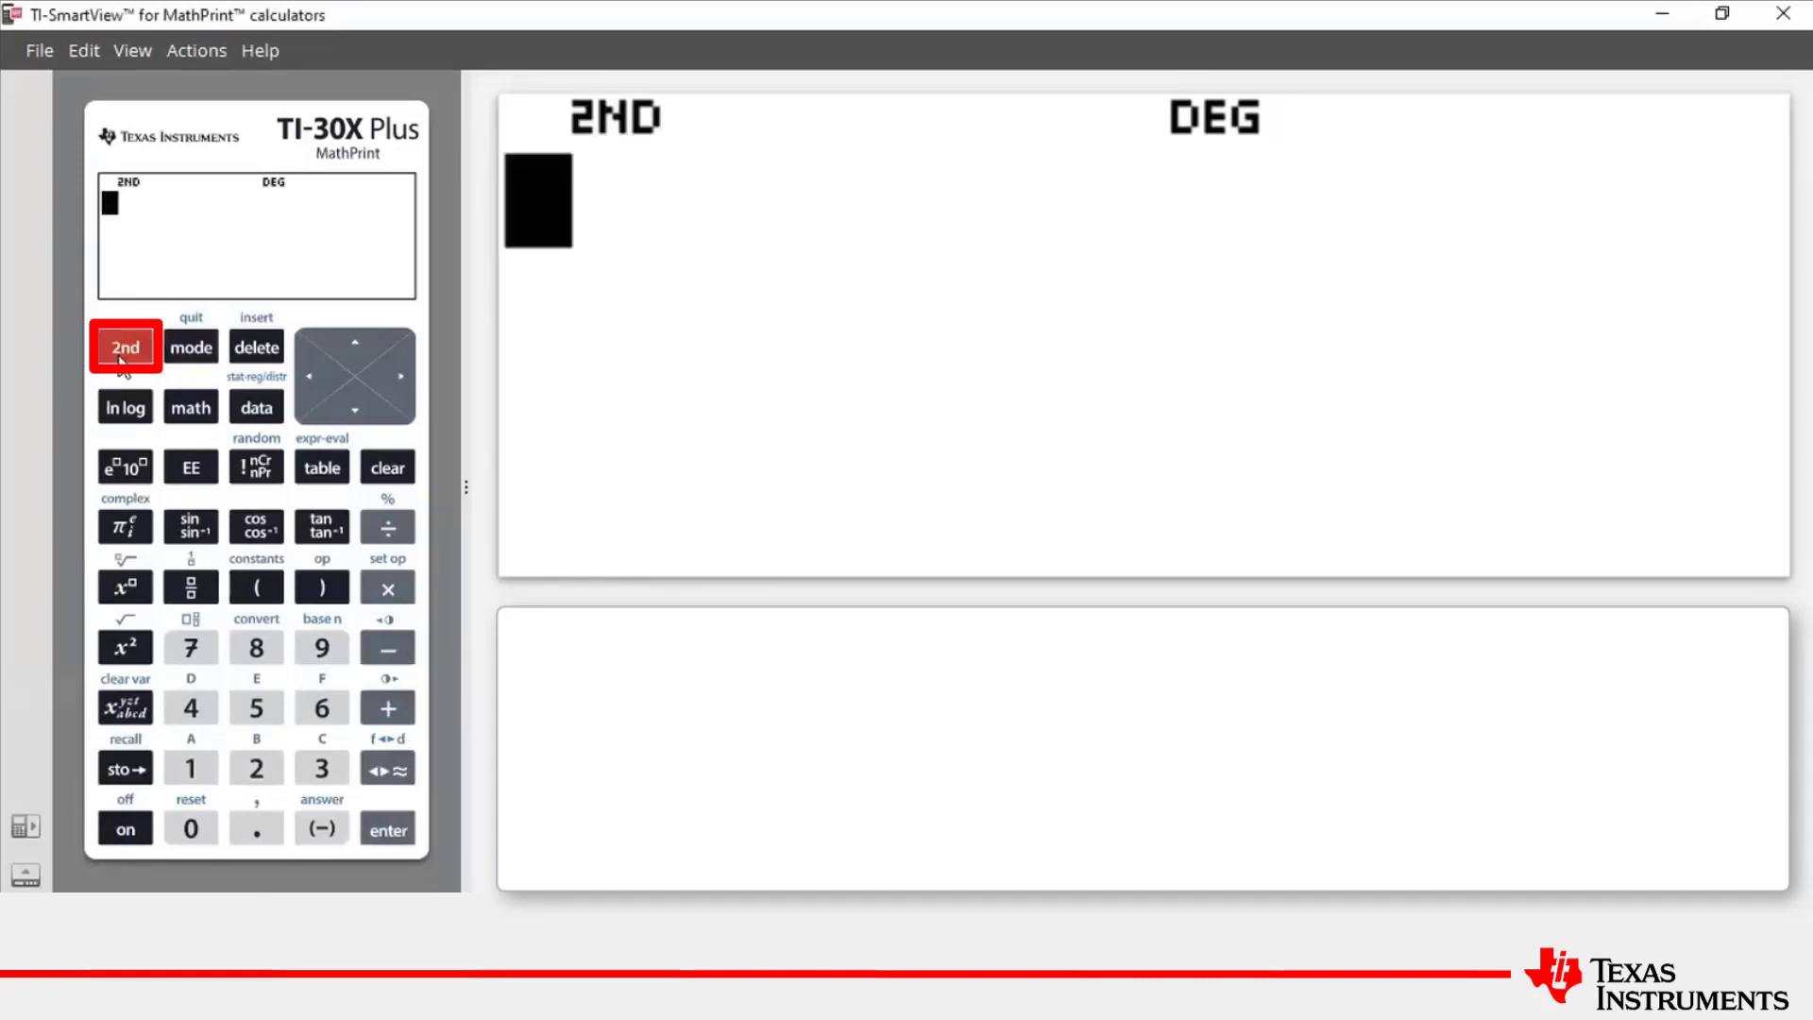
{"action": "left_click", "coordinate": [257, 650]}
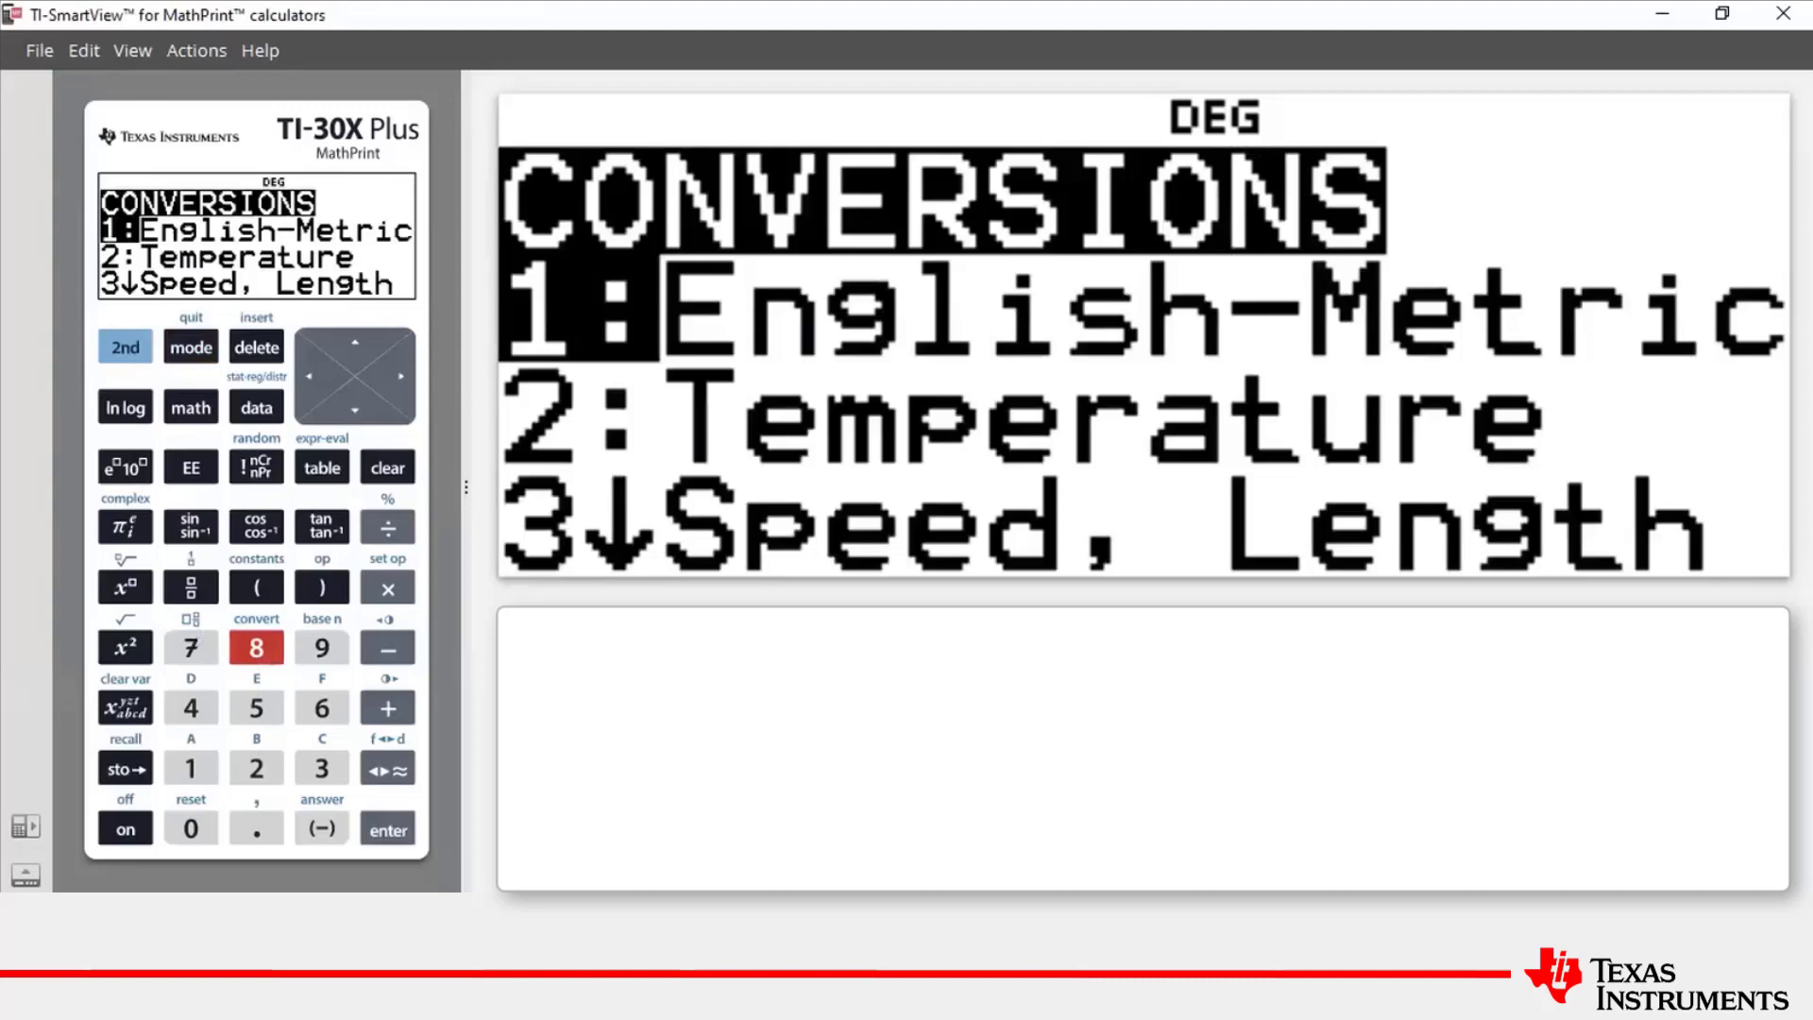
{"action": "key", "text": "Down"}
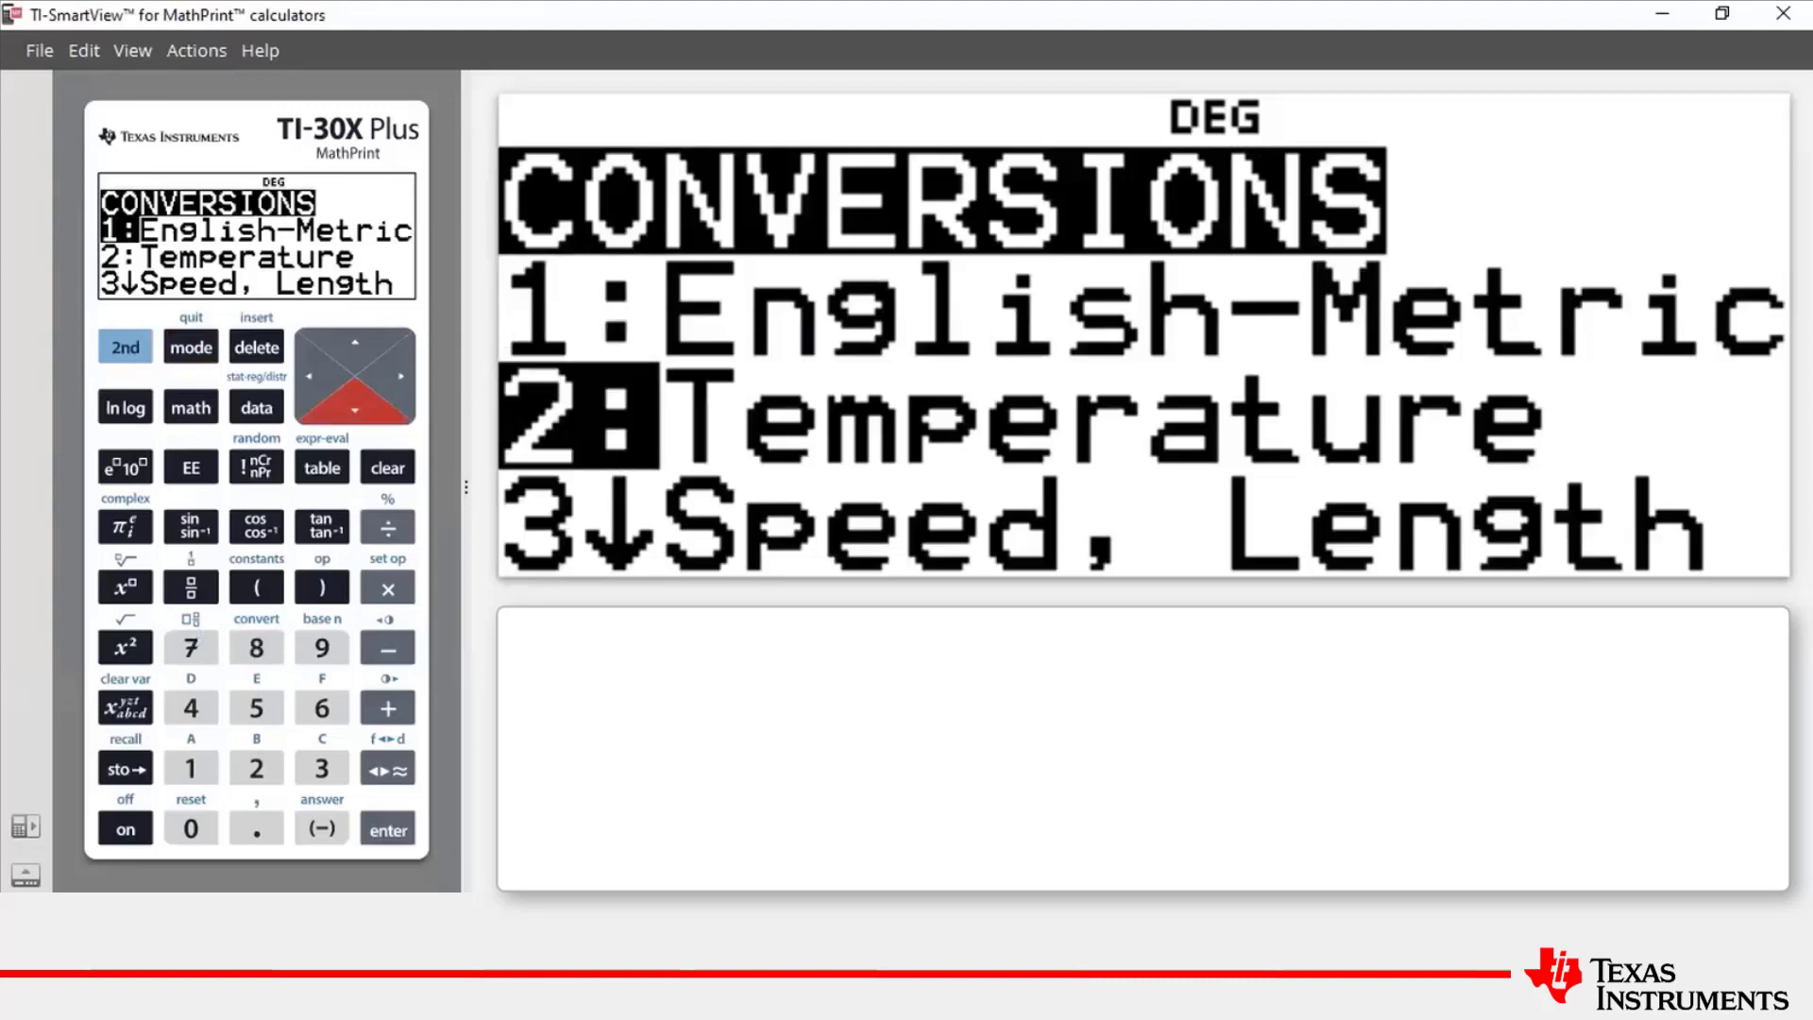
{"action": "key", "text": "Down"}
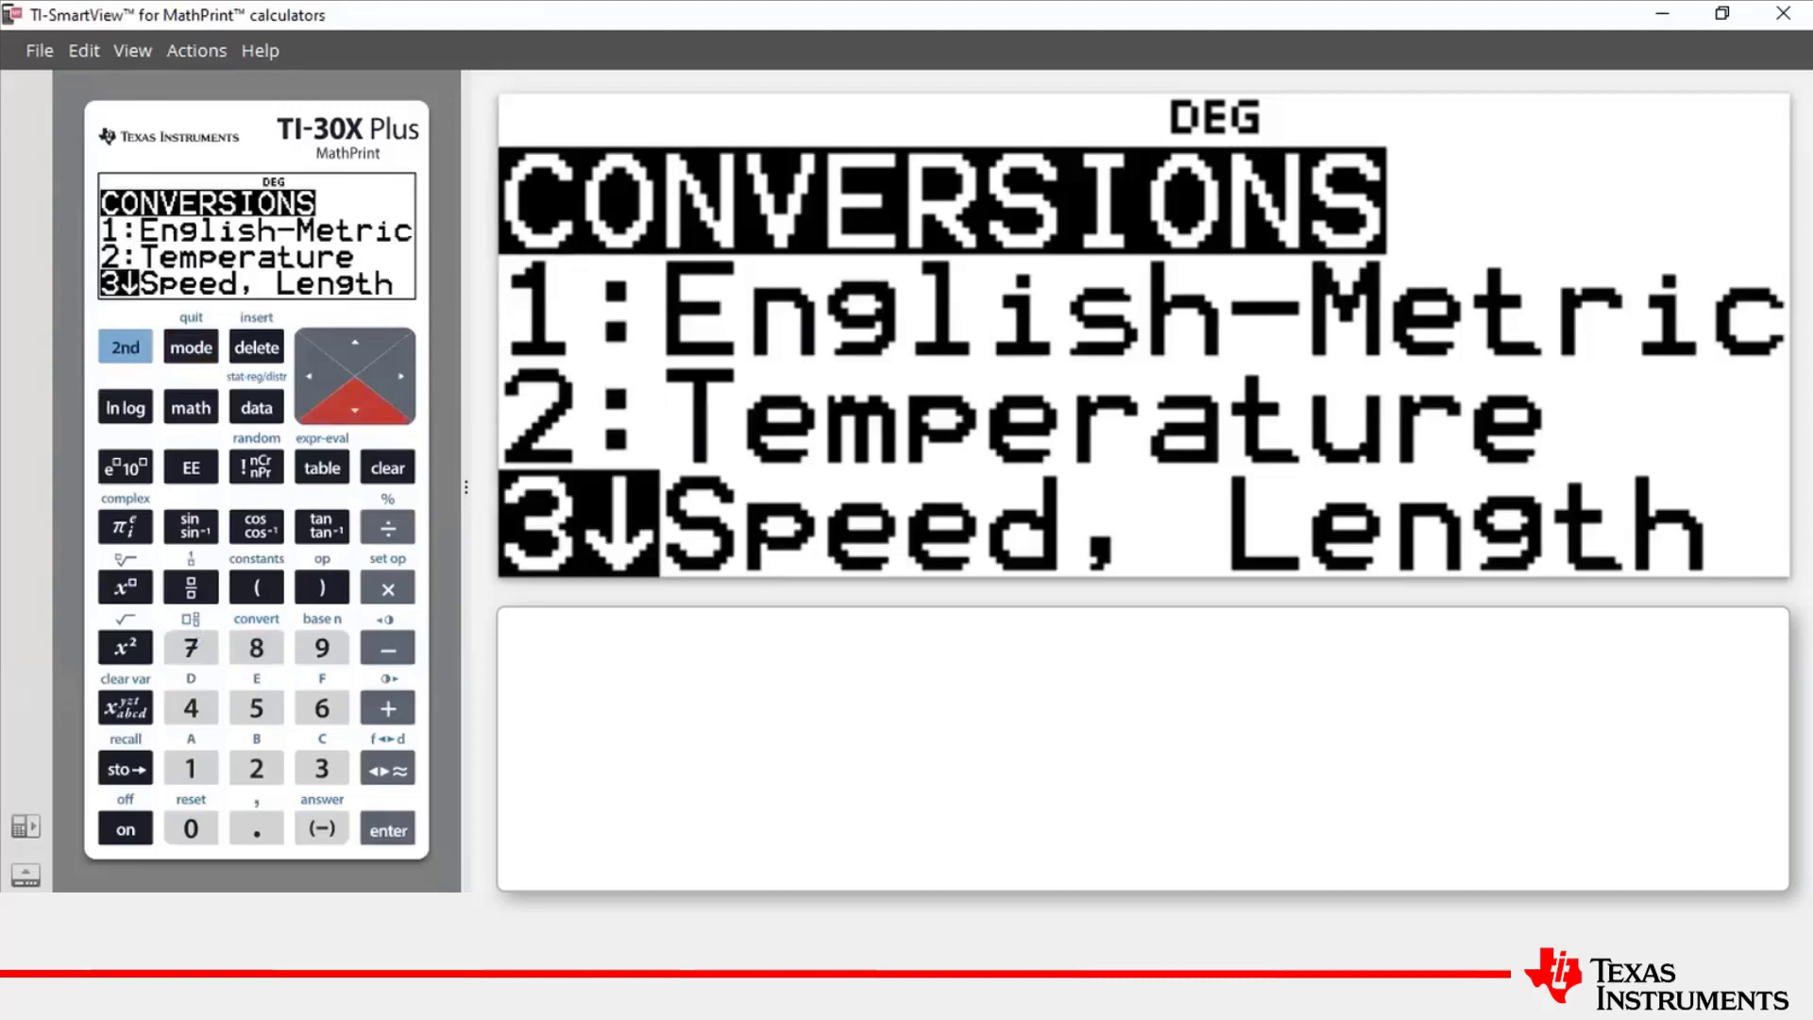
{"action": "key", "text": "Down"}
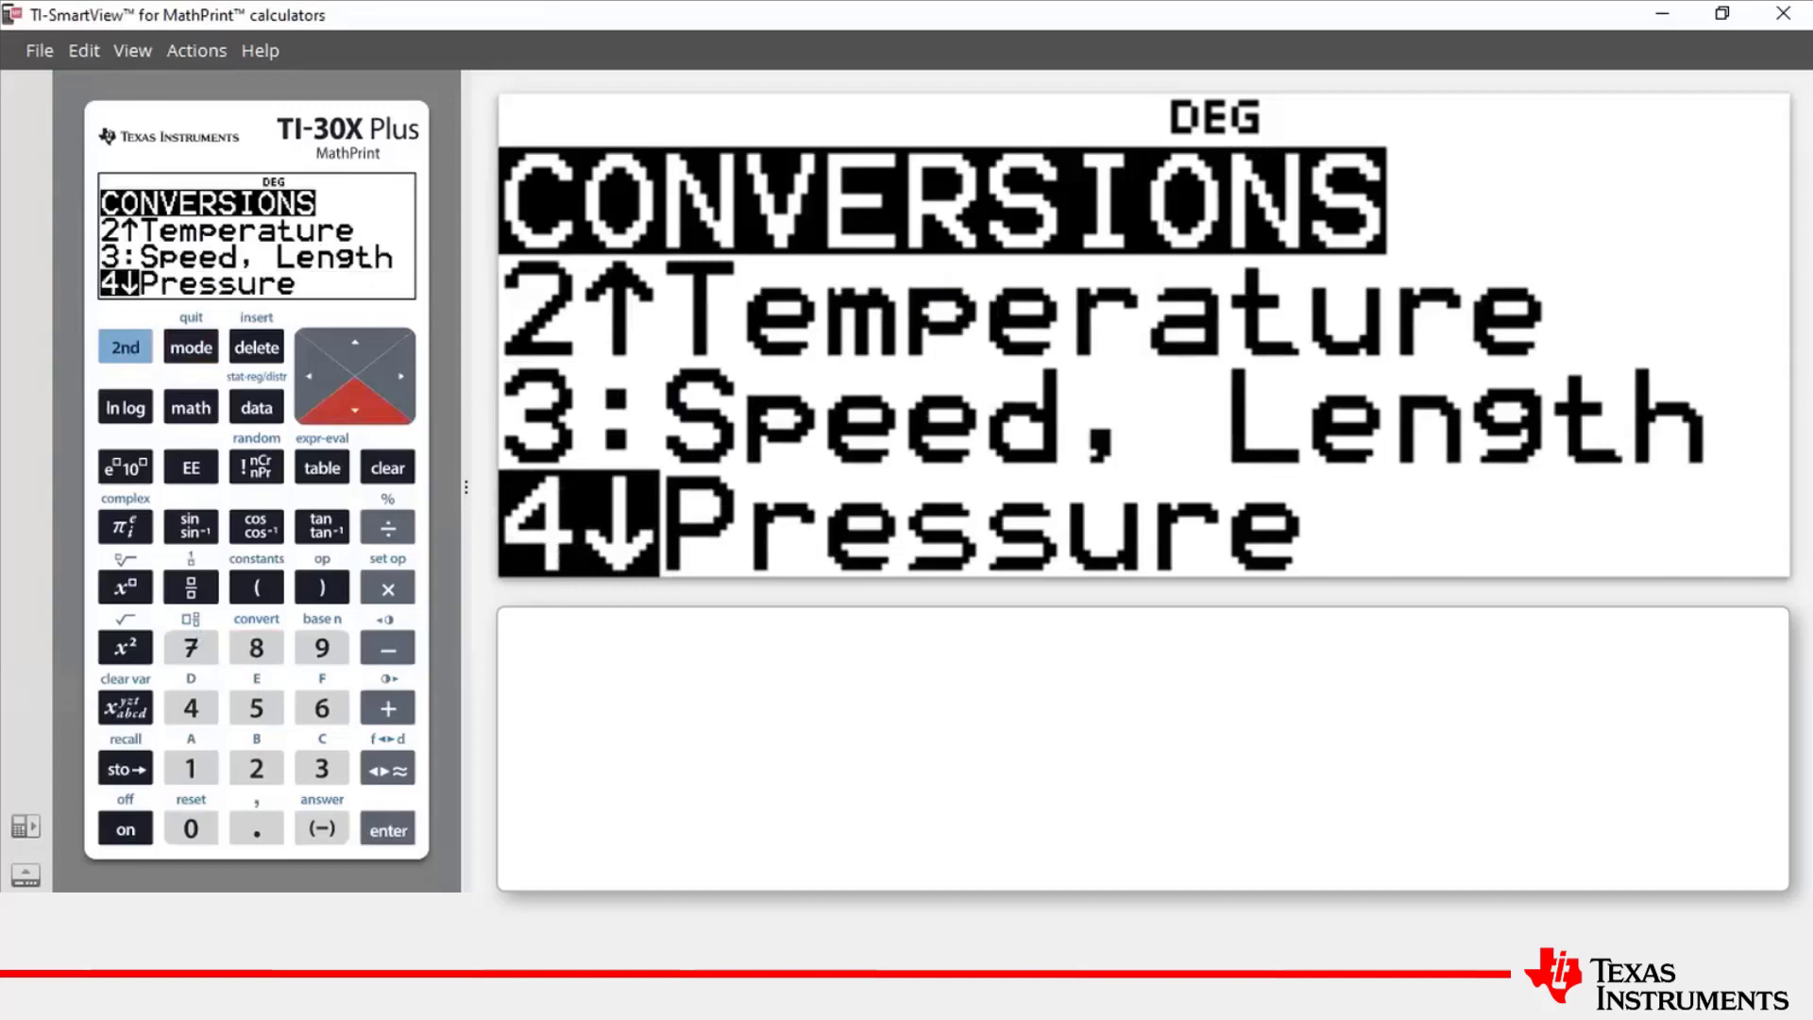
{"action": "key", "text": "Down"}
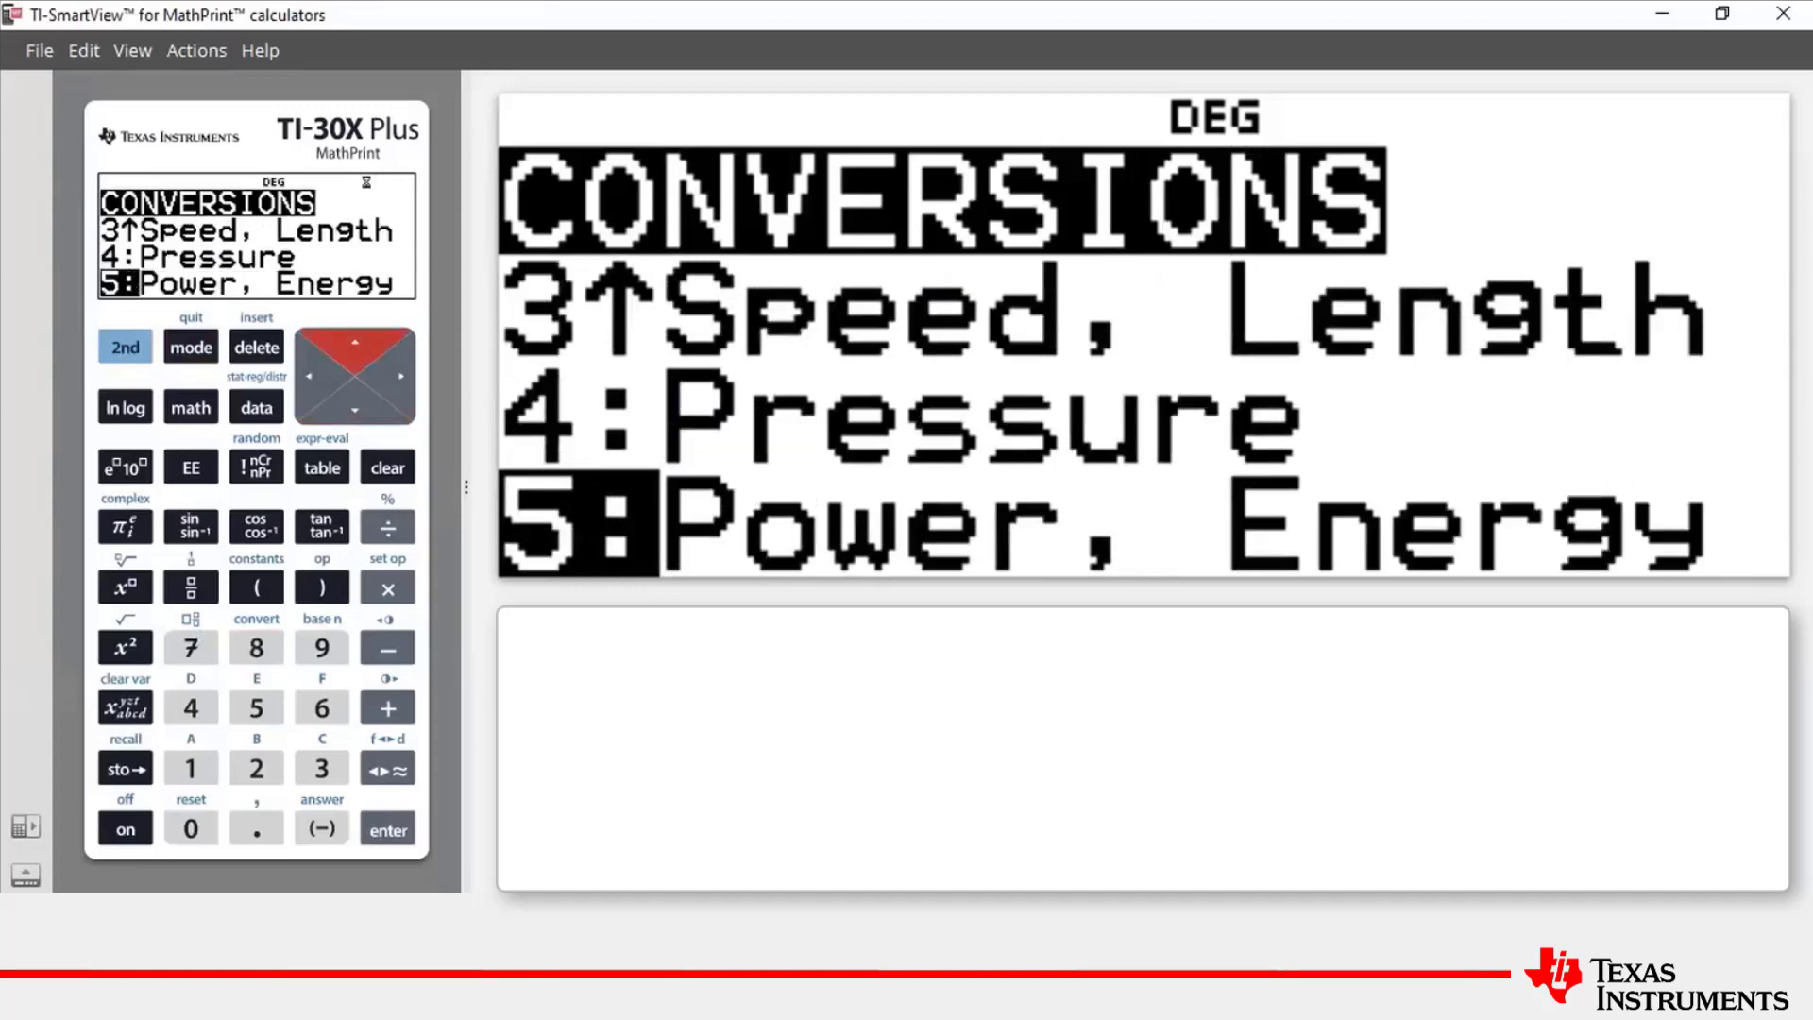
{"action": "key", "text": "Up"}
{"action": "key", "text": "Up"}
{"action": "key", "text": "Up"}
{"action": "key", "text": "Up"}
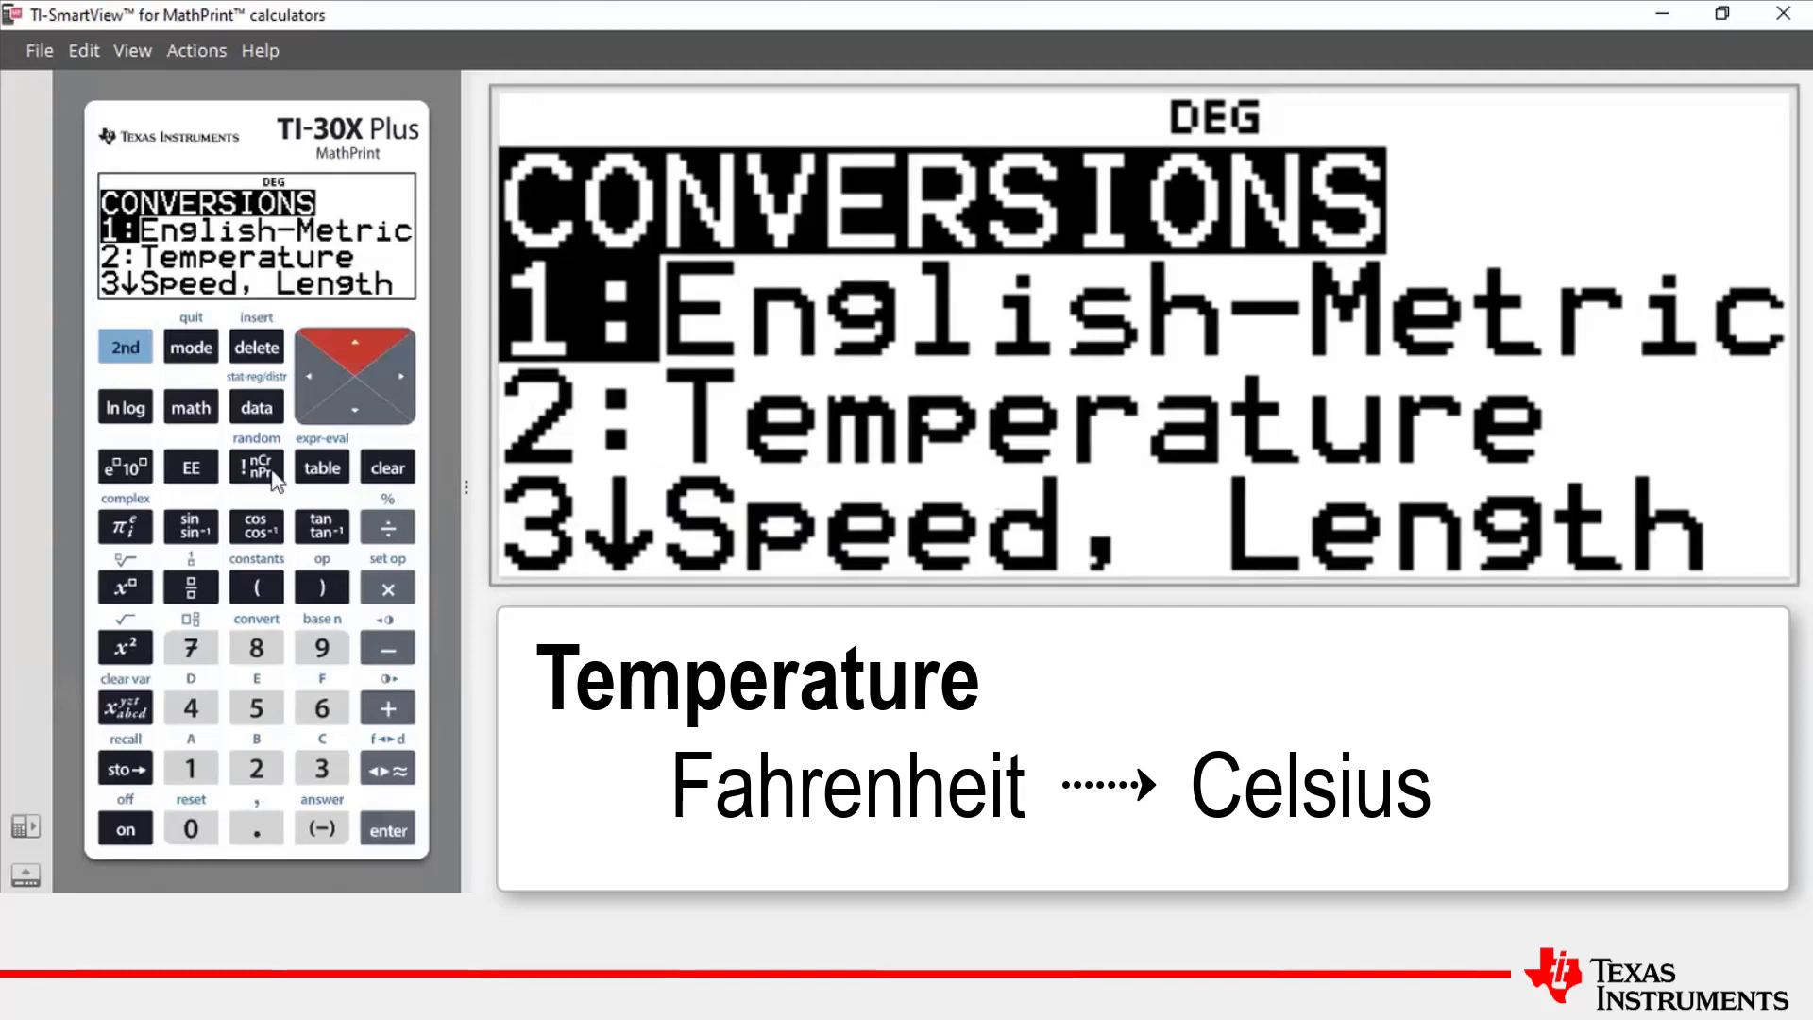
Quit the conversions menu and enter the value 100 on a blank line
{"action": "left_click", "coordinate": [132, 354]}
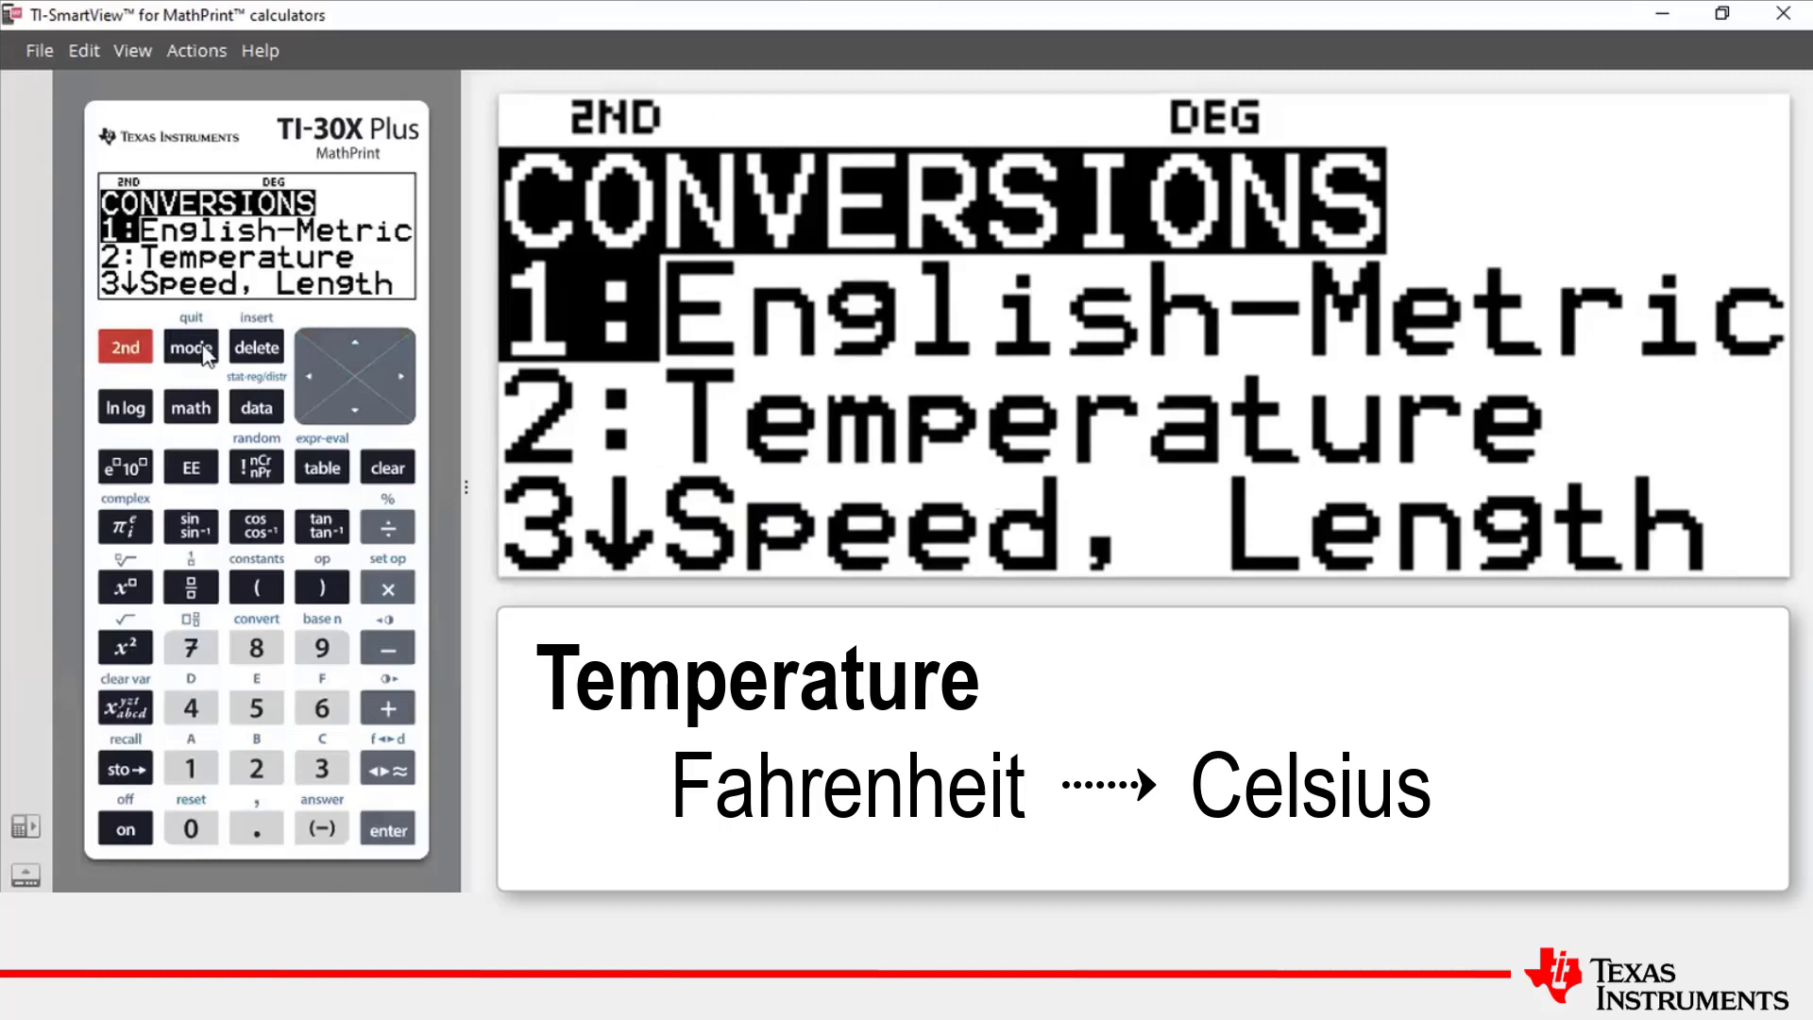
{"action": "left_click", "coordinate": [191, 347]}
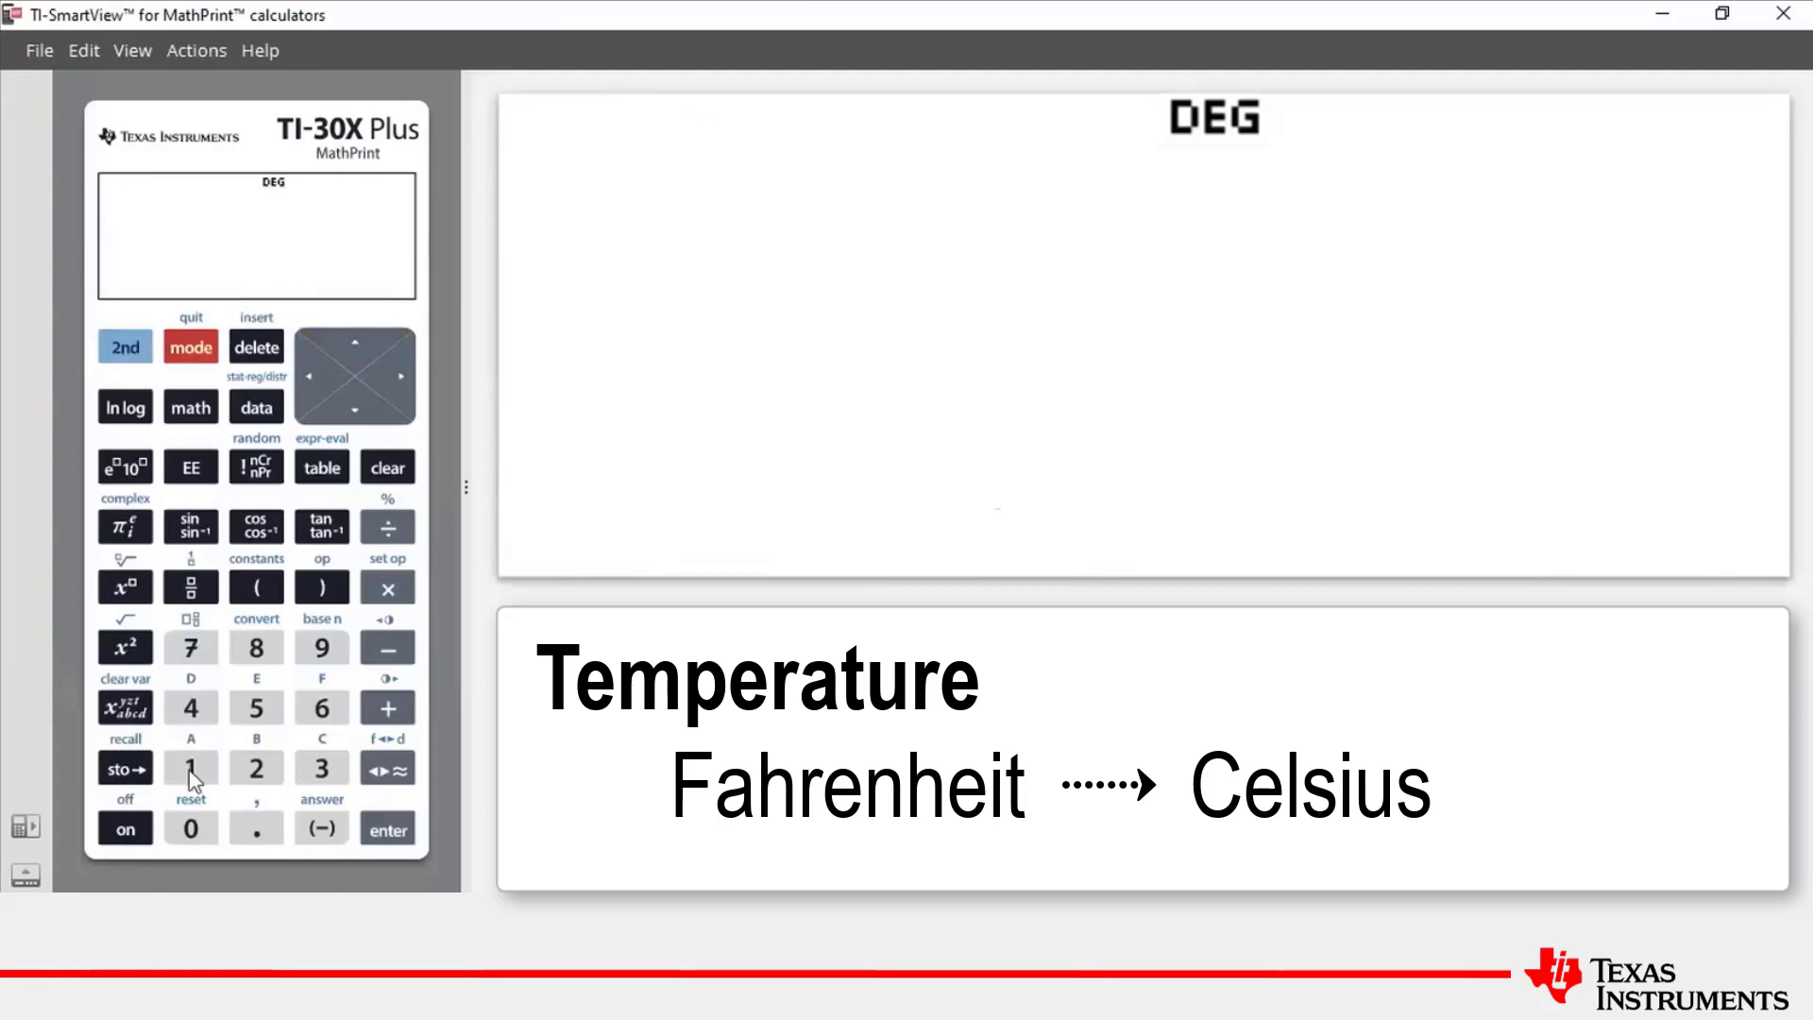
{"action": "left_click", "coordinate": [190, 769]}
{"action": "double_click", "coordinate": [191, 831]}
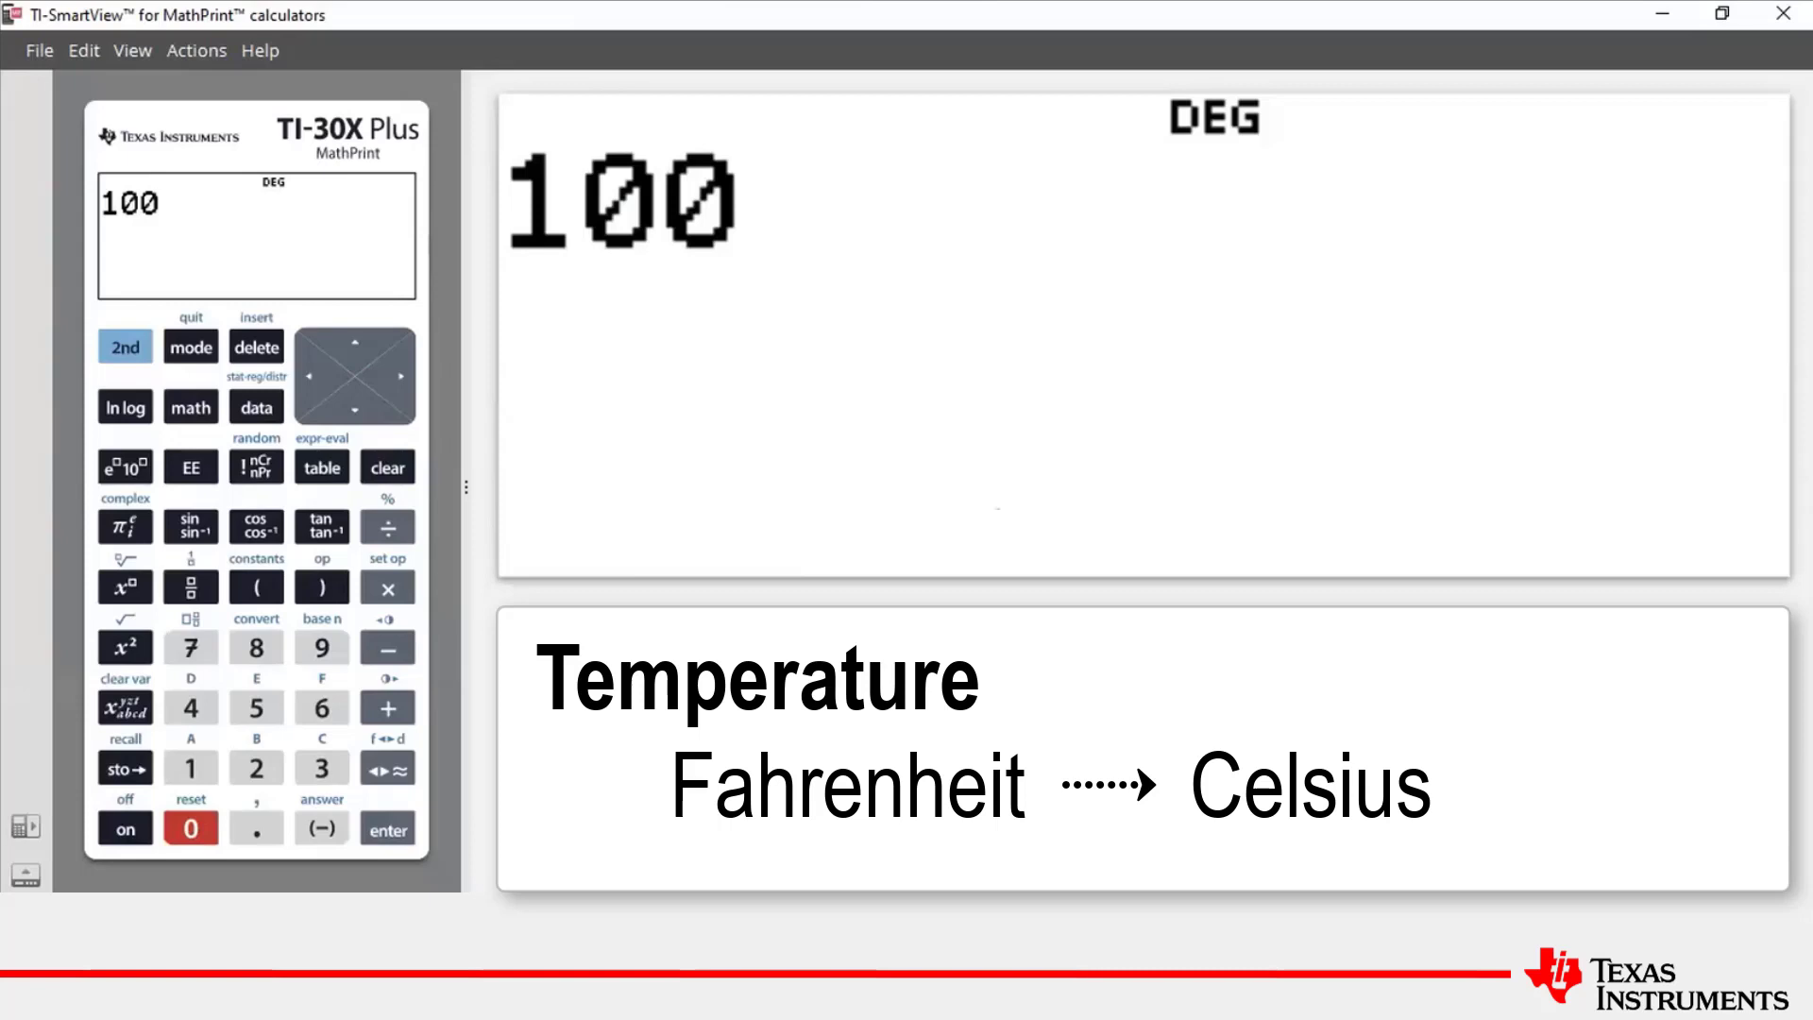
Apply the Temperature °F▶°C conversion to 100, giving 37.7777778
{"action": "left_click", "coordinate": [151, 348]}
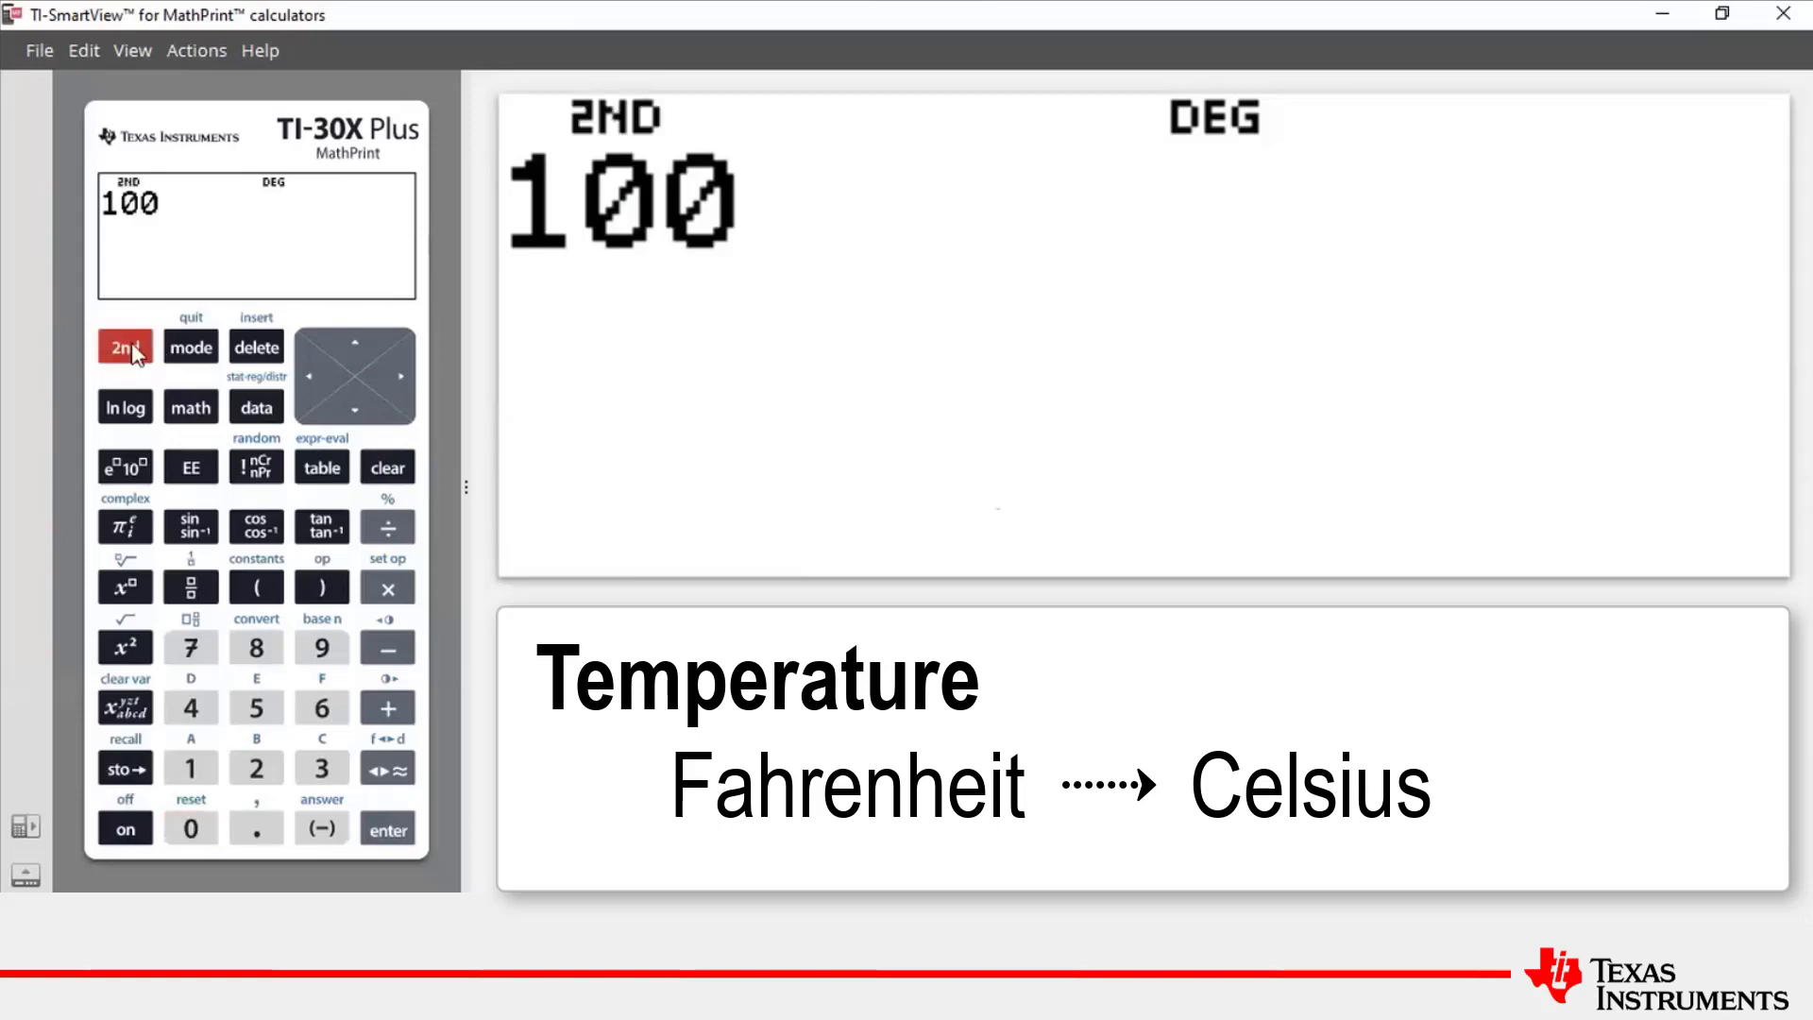
{"action": "left_click", "coordinate": [257, 648]}
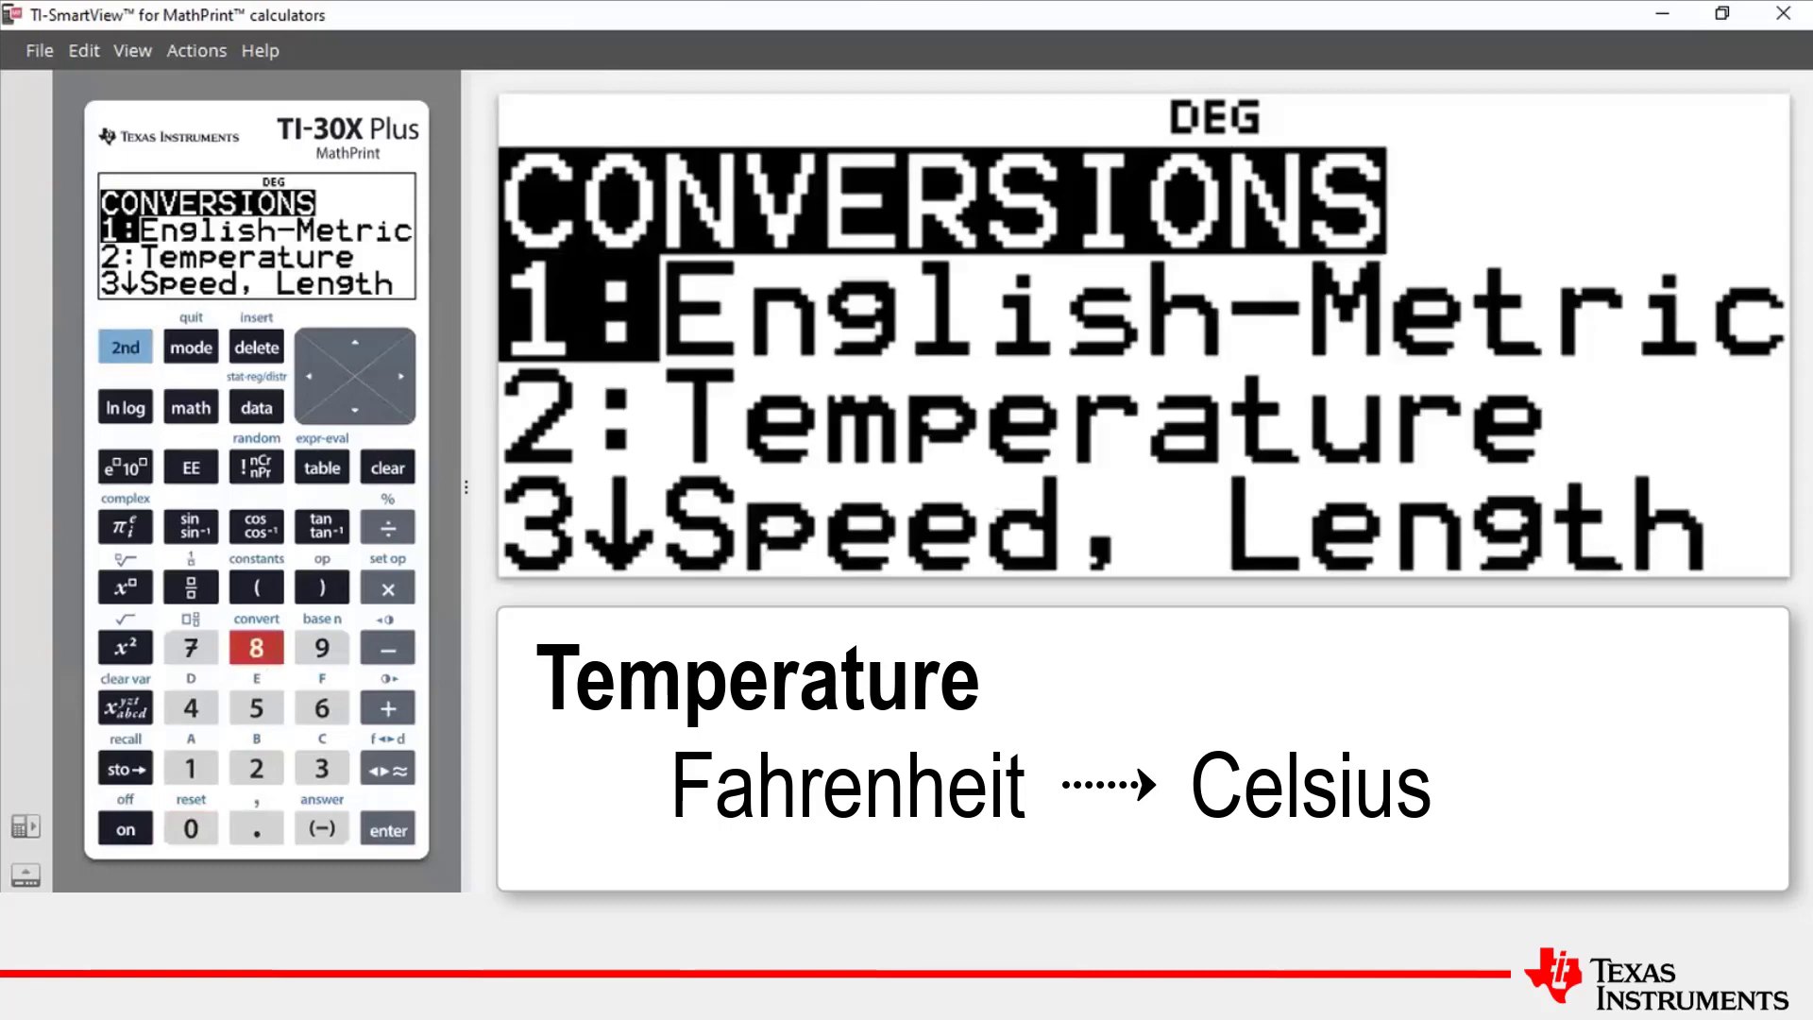
{"action": "left_click", "coordinate": [259, 772]}
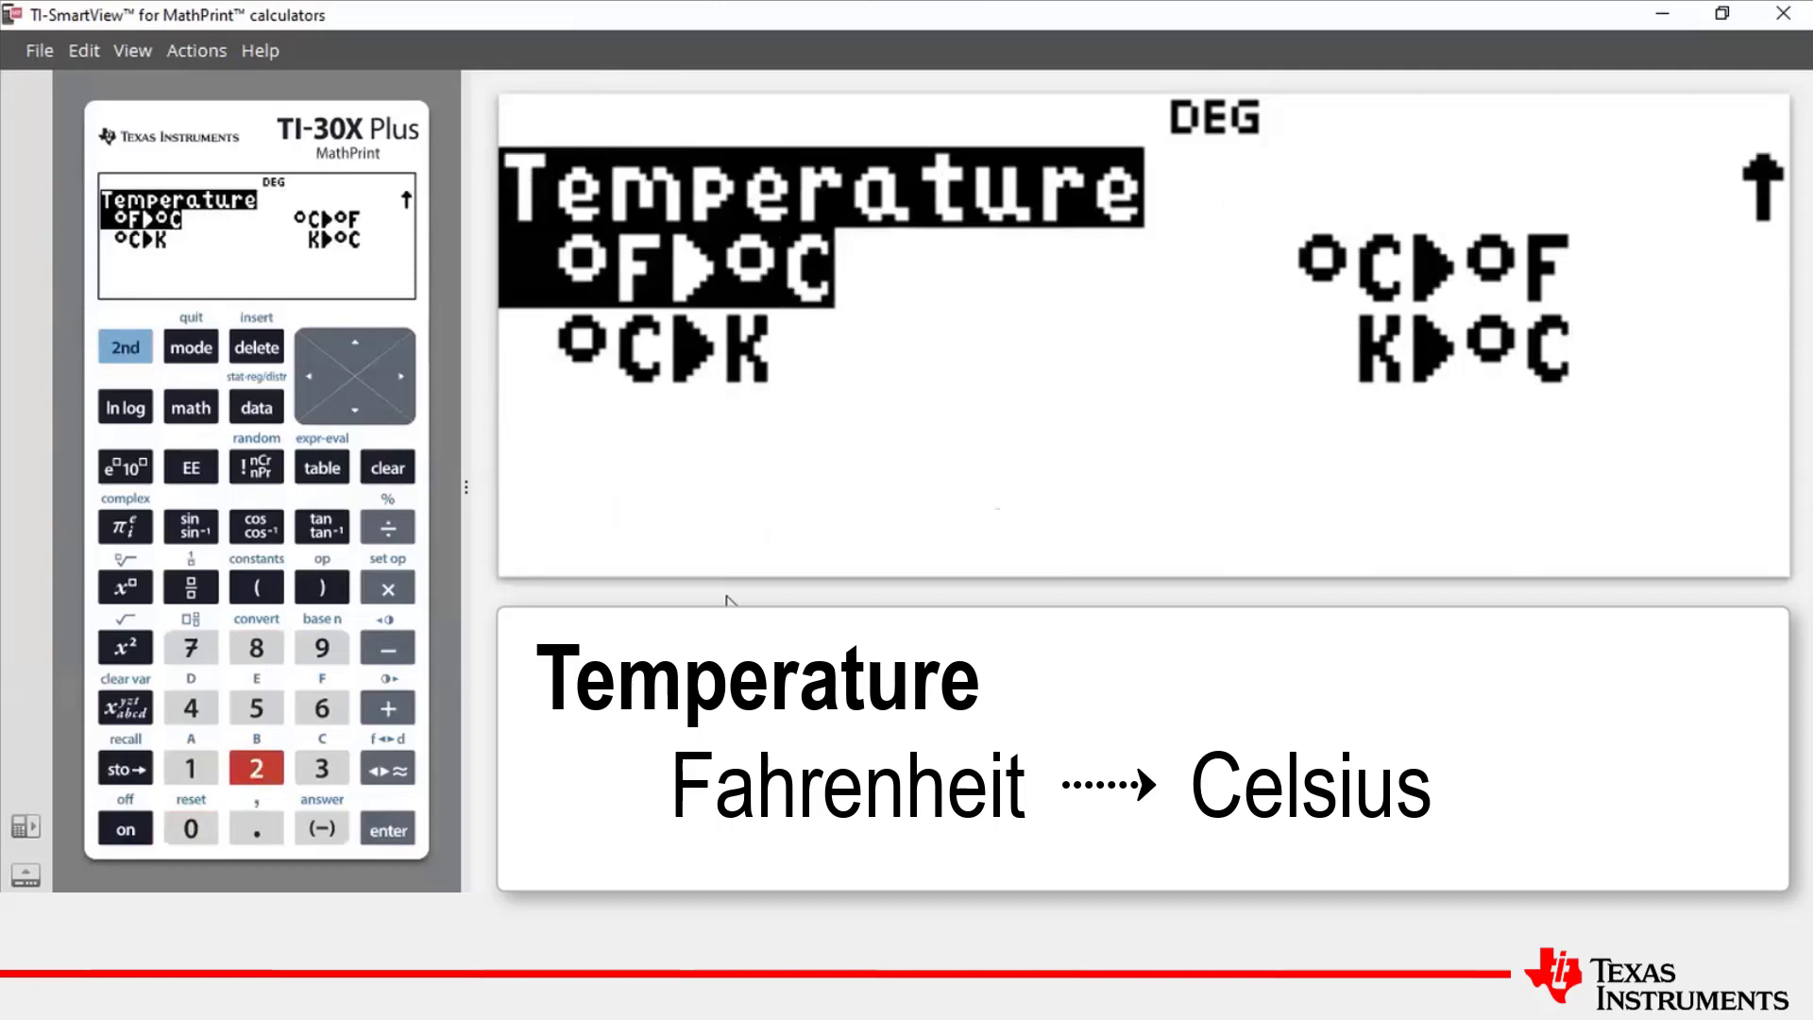
{"action": "left_click", "coordinate": [388, 830]}
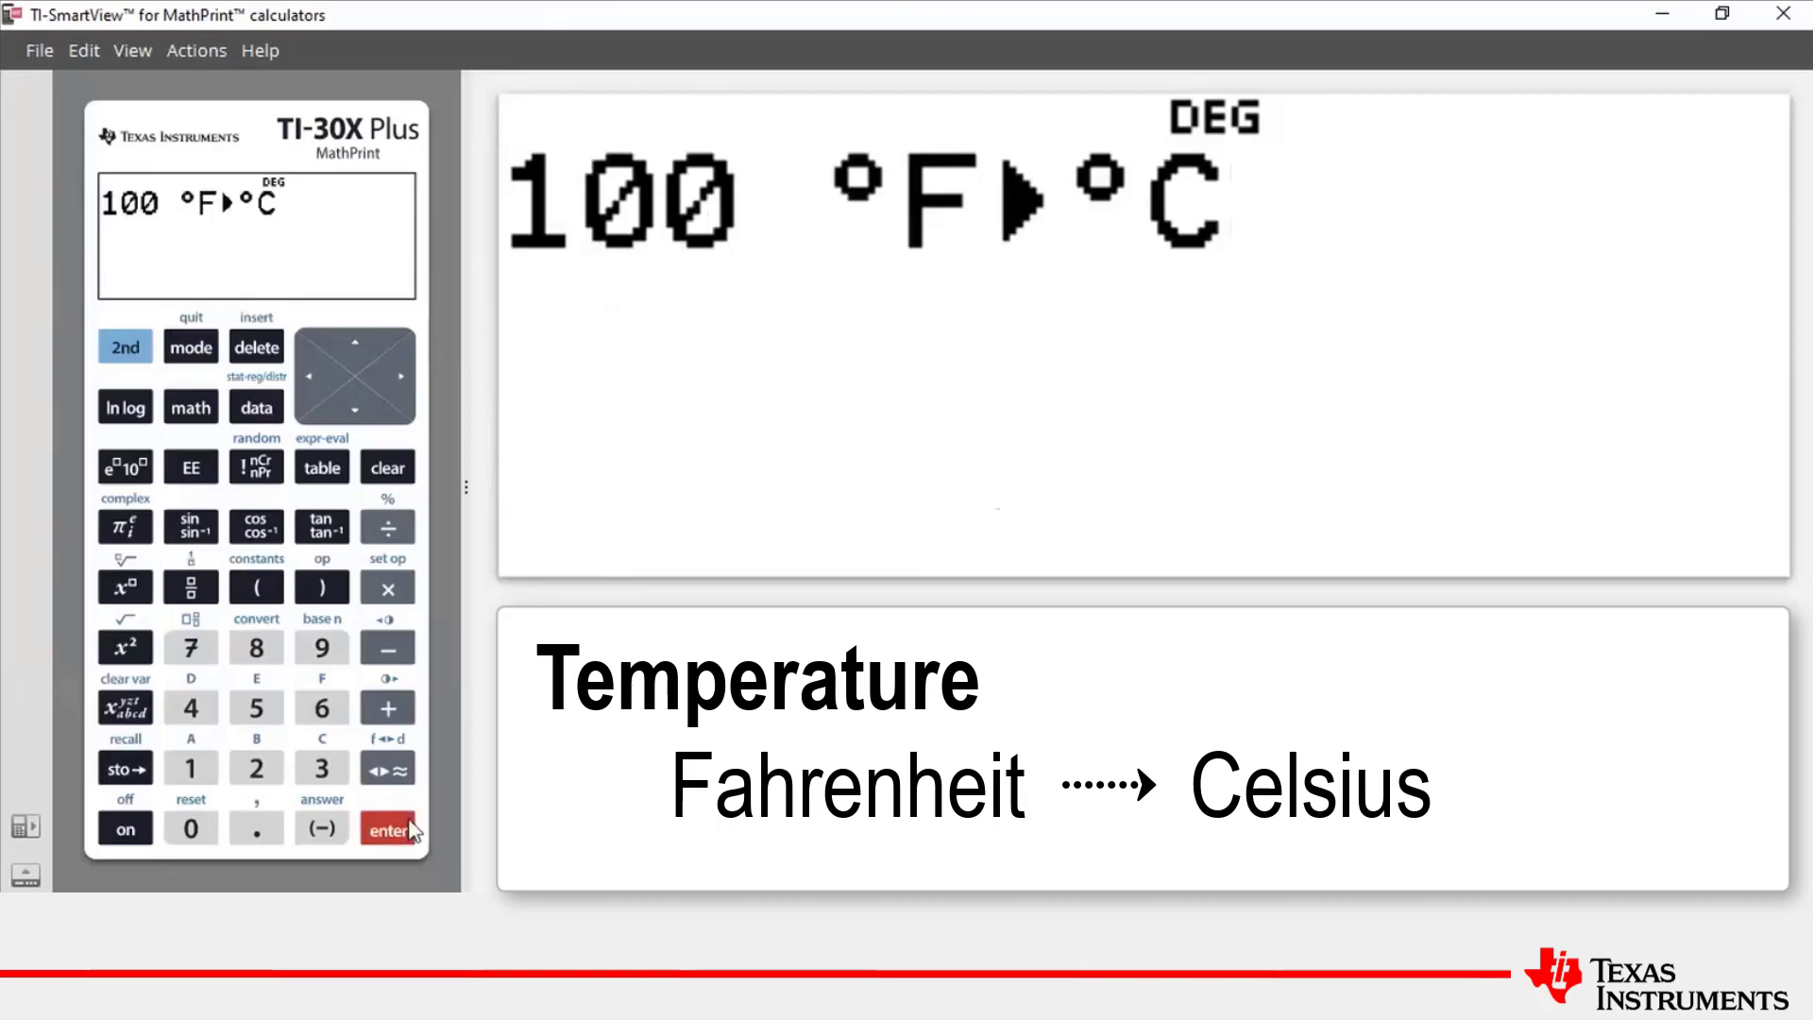
{"action": "left_click", "coordinate": [412, 826]}
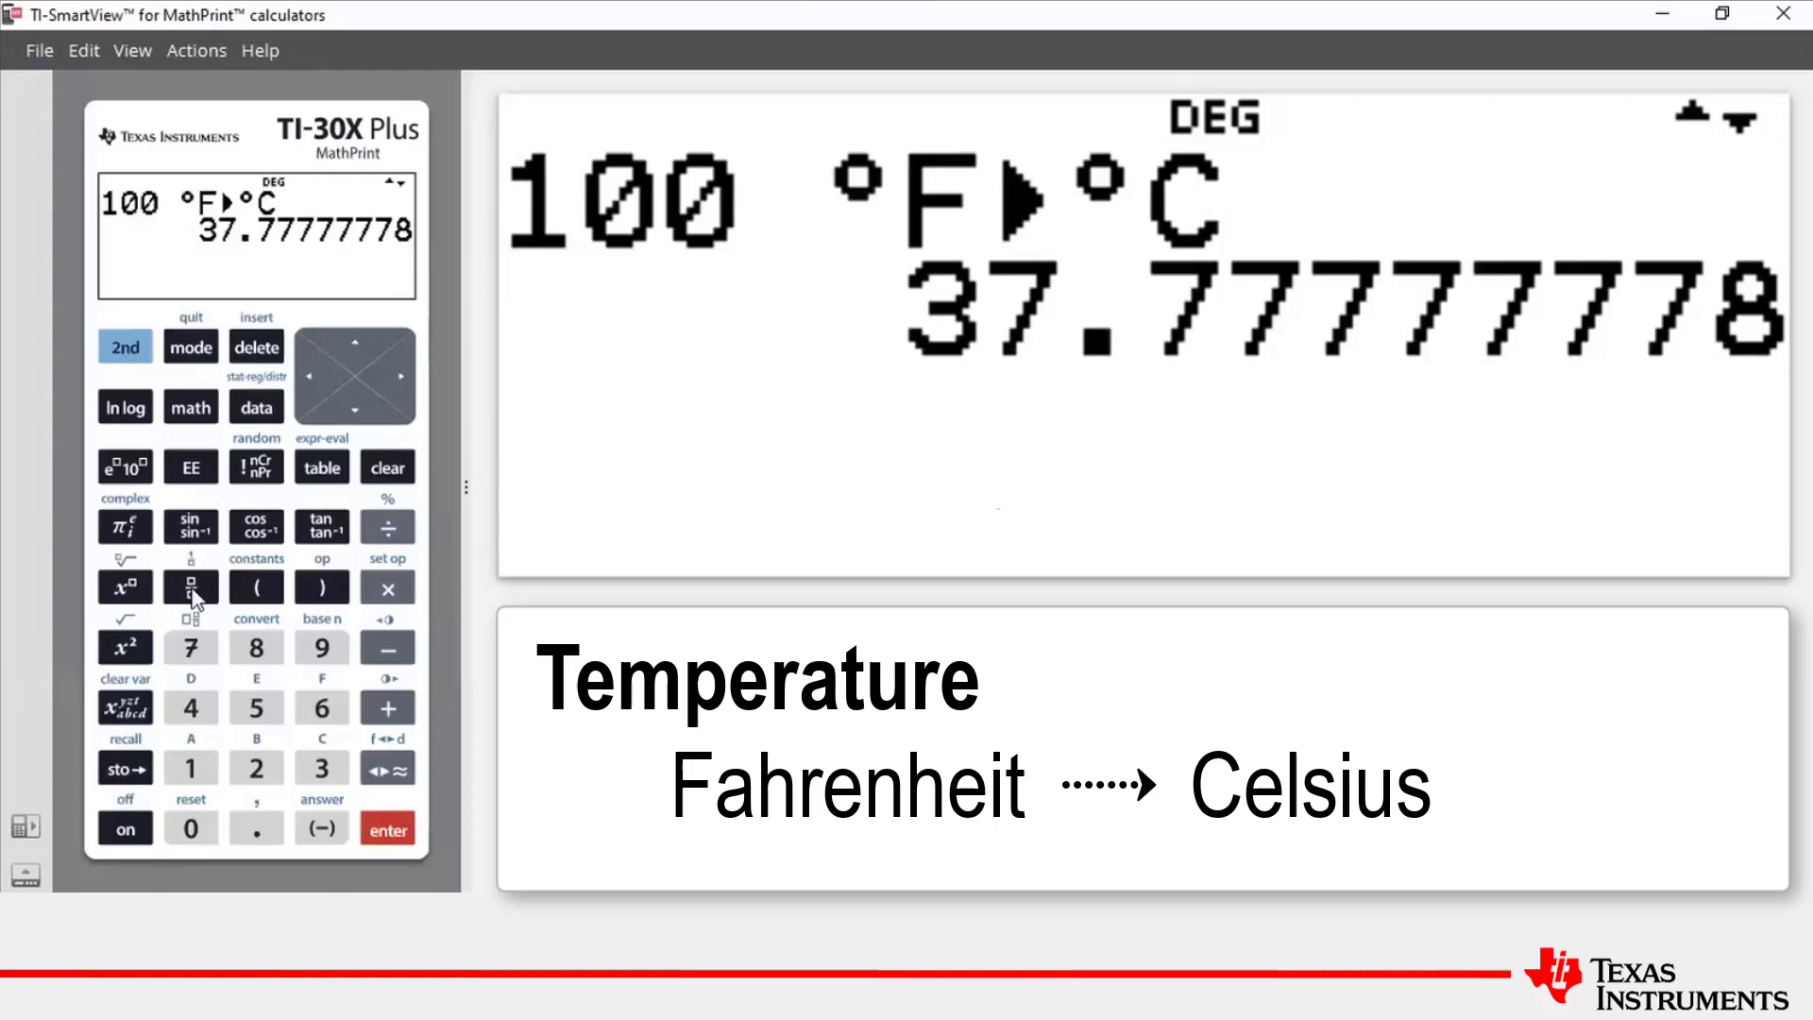
Enter the fraction 5/9 followed by a multiplication sign
{"action": "left_click", "coordinate": [192, 595]}
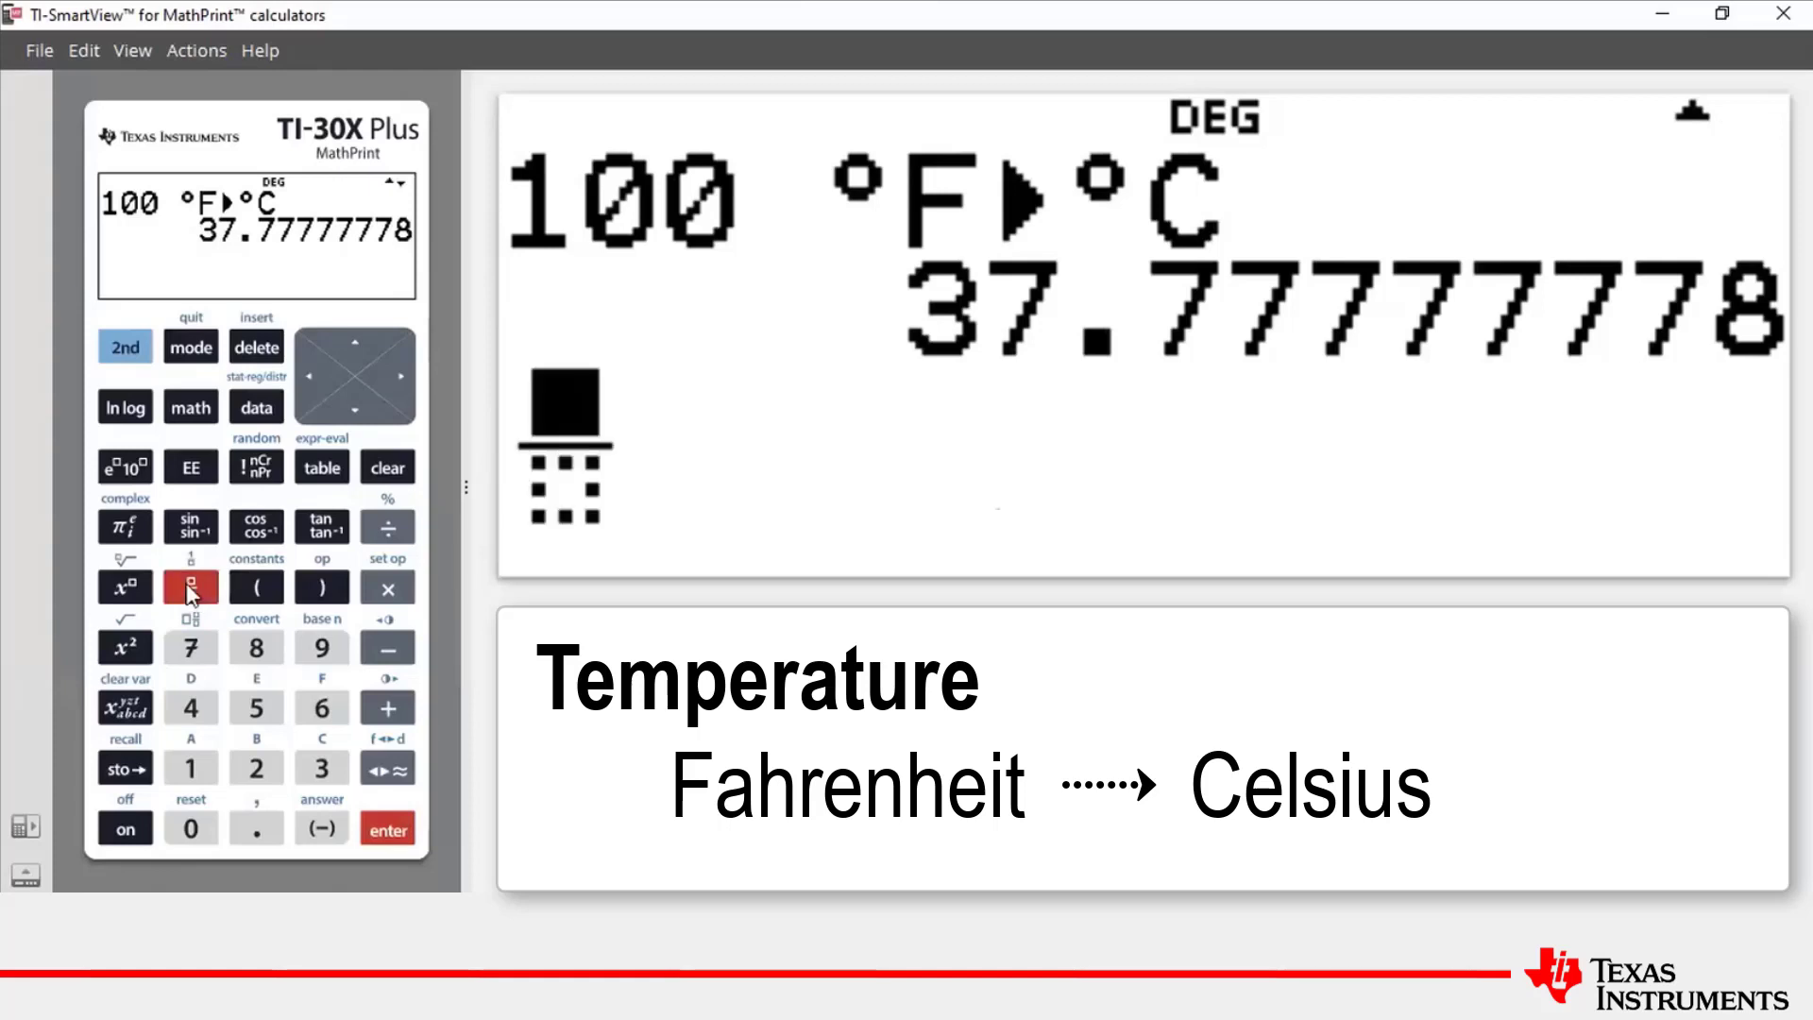
{"action": "left_click", "coordinate": [256, 713]}
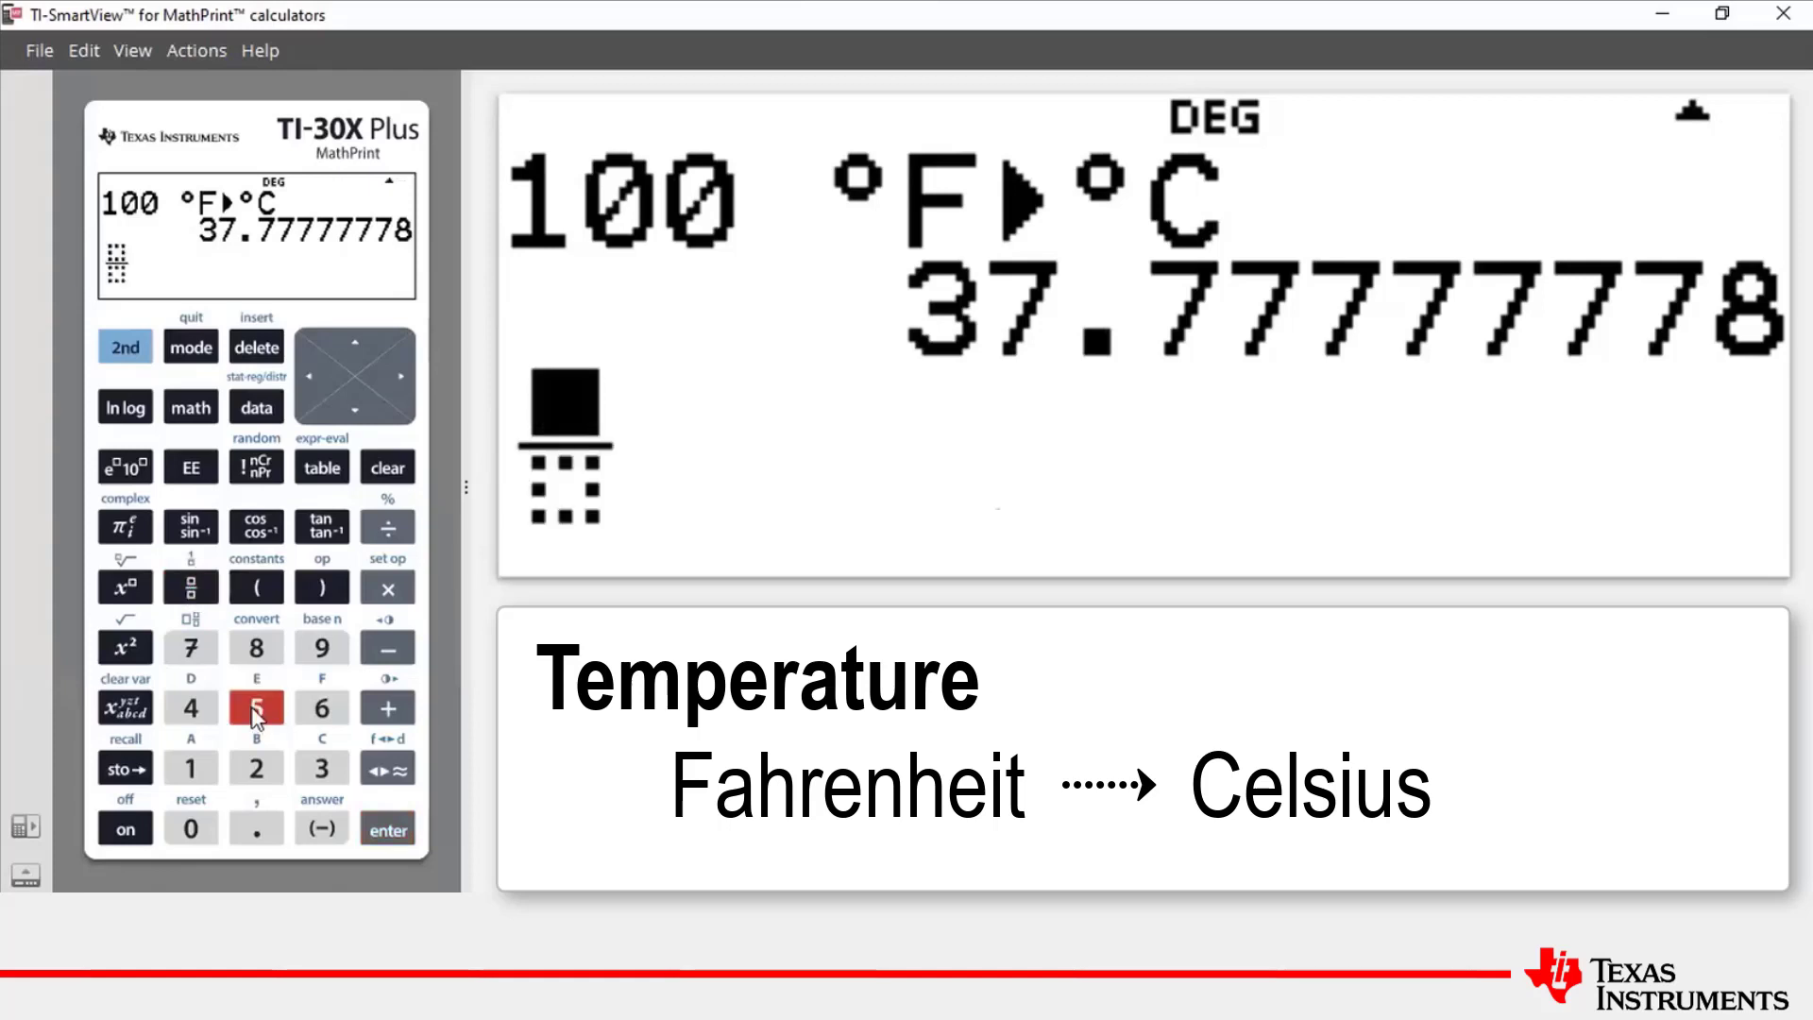
{"action": "left_click", "coordinate": [354, 416]}
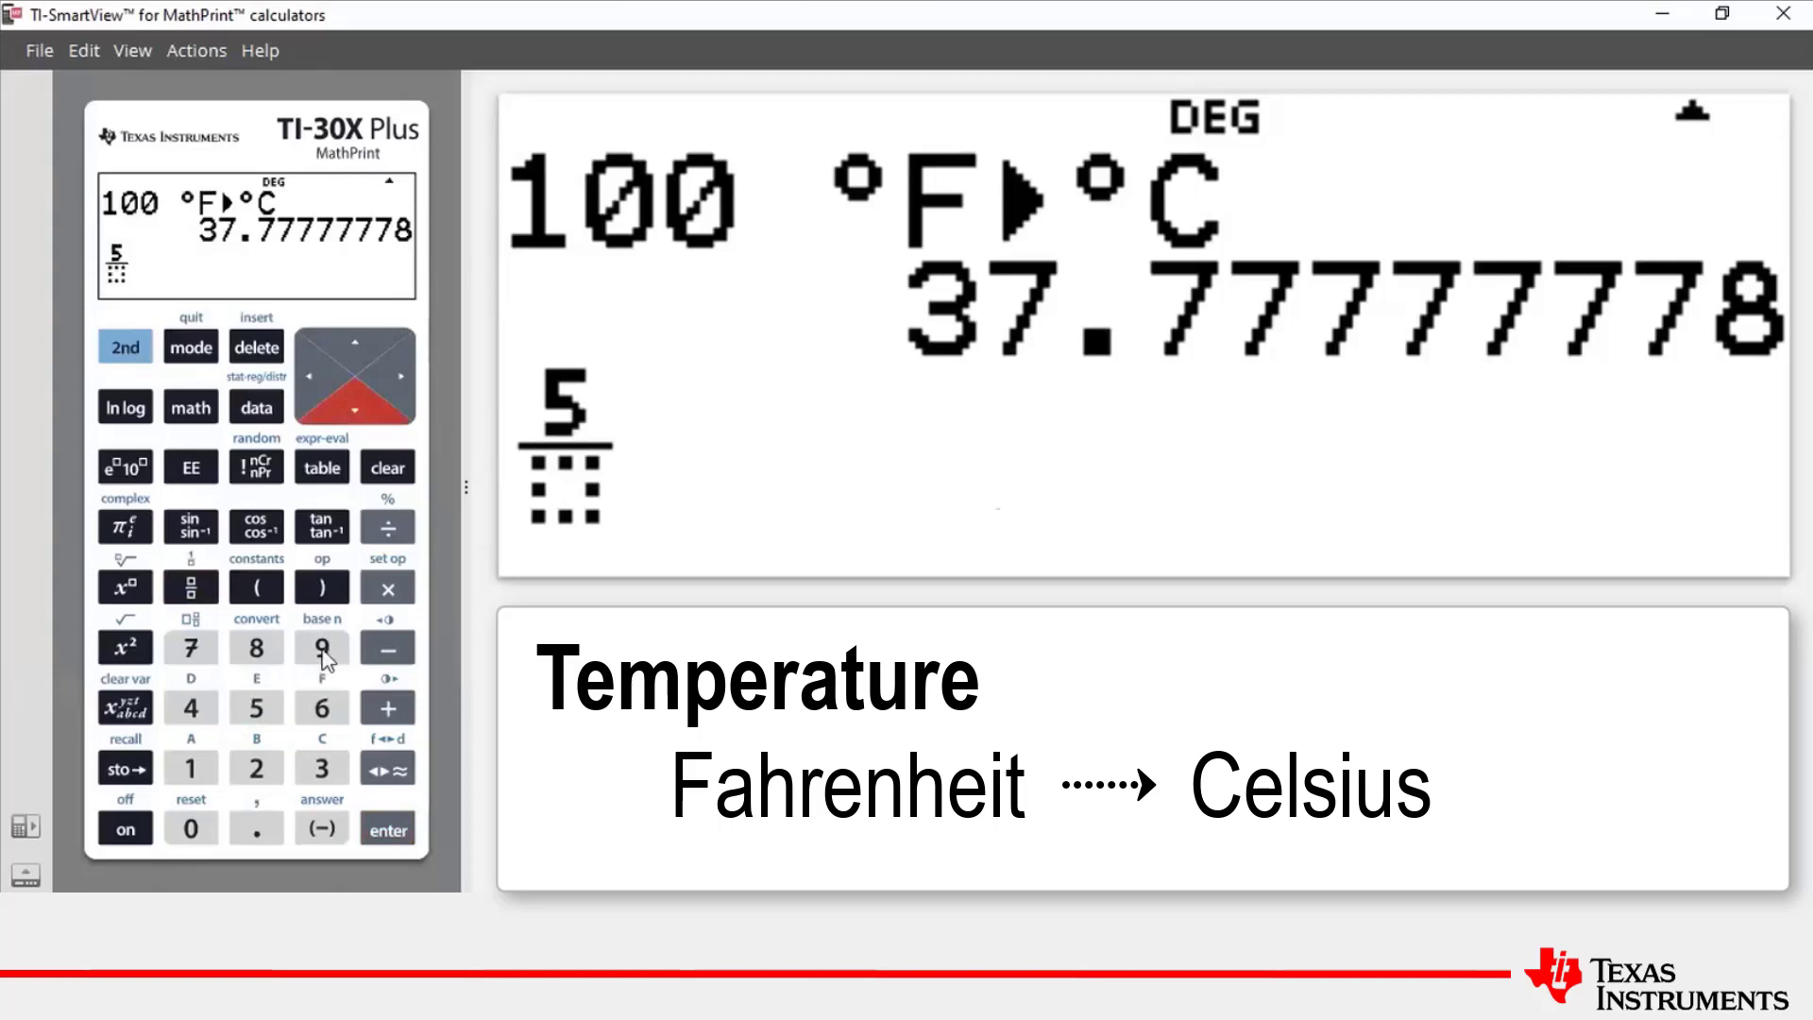
{"action": "left_click", "coordinate": [322, 652]}
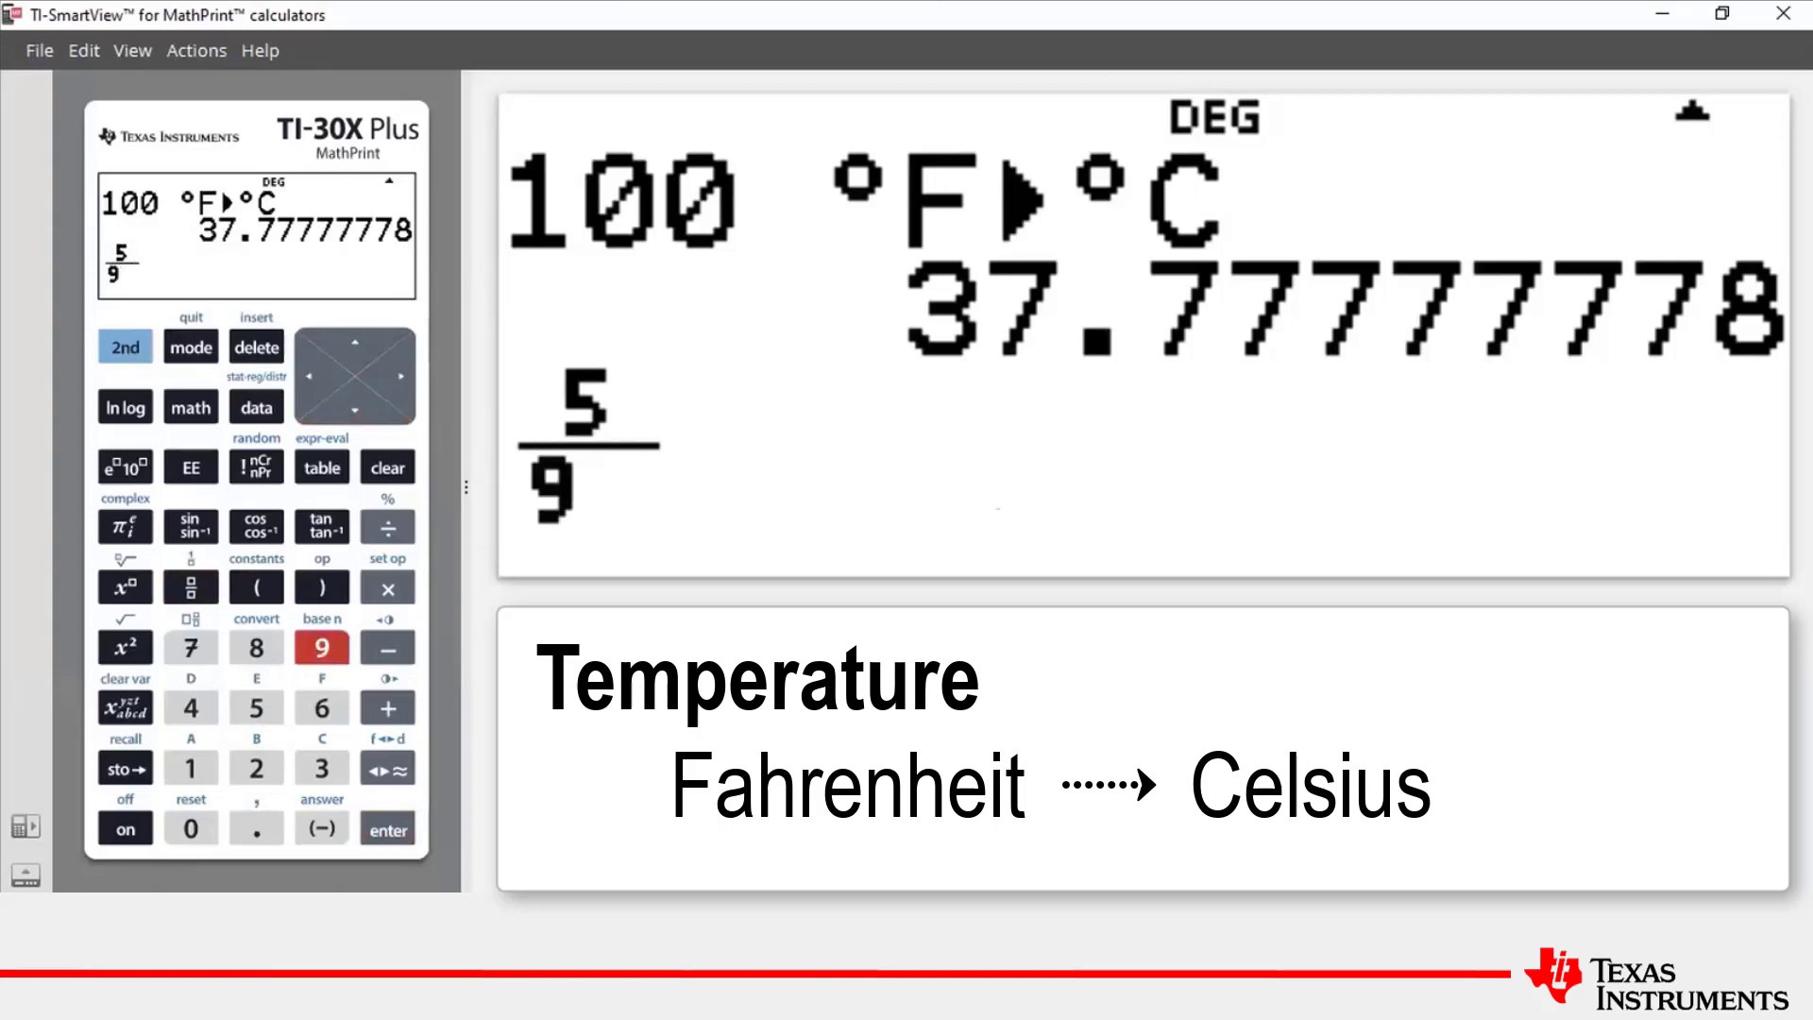
{"action": "left_click", "coordinate": [403, 378]}
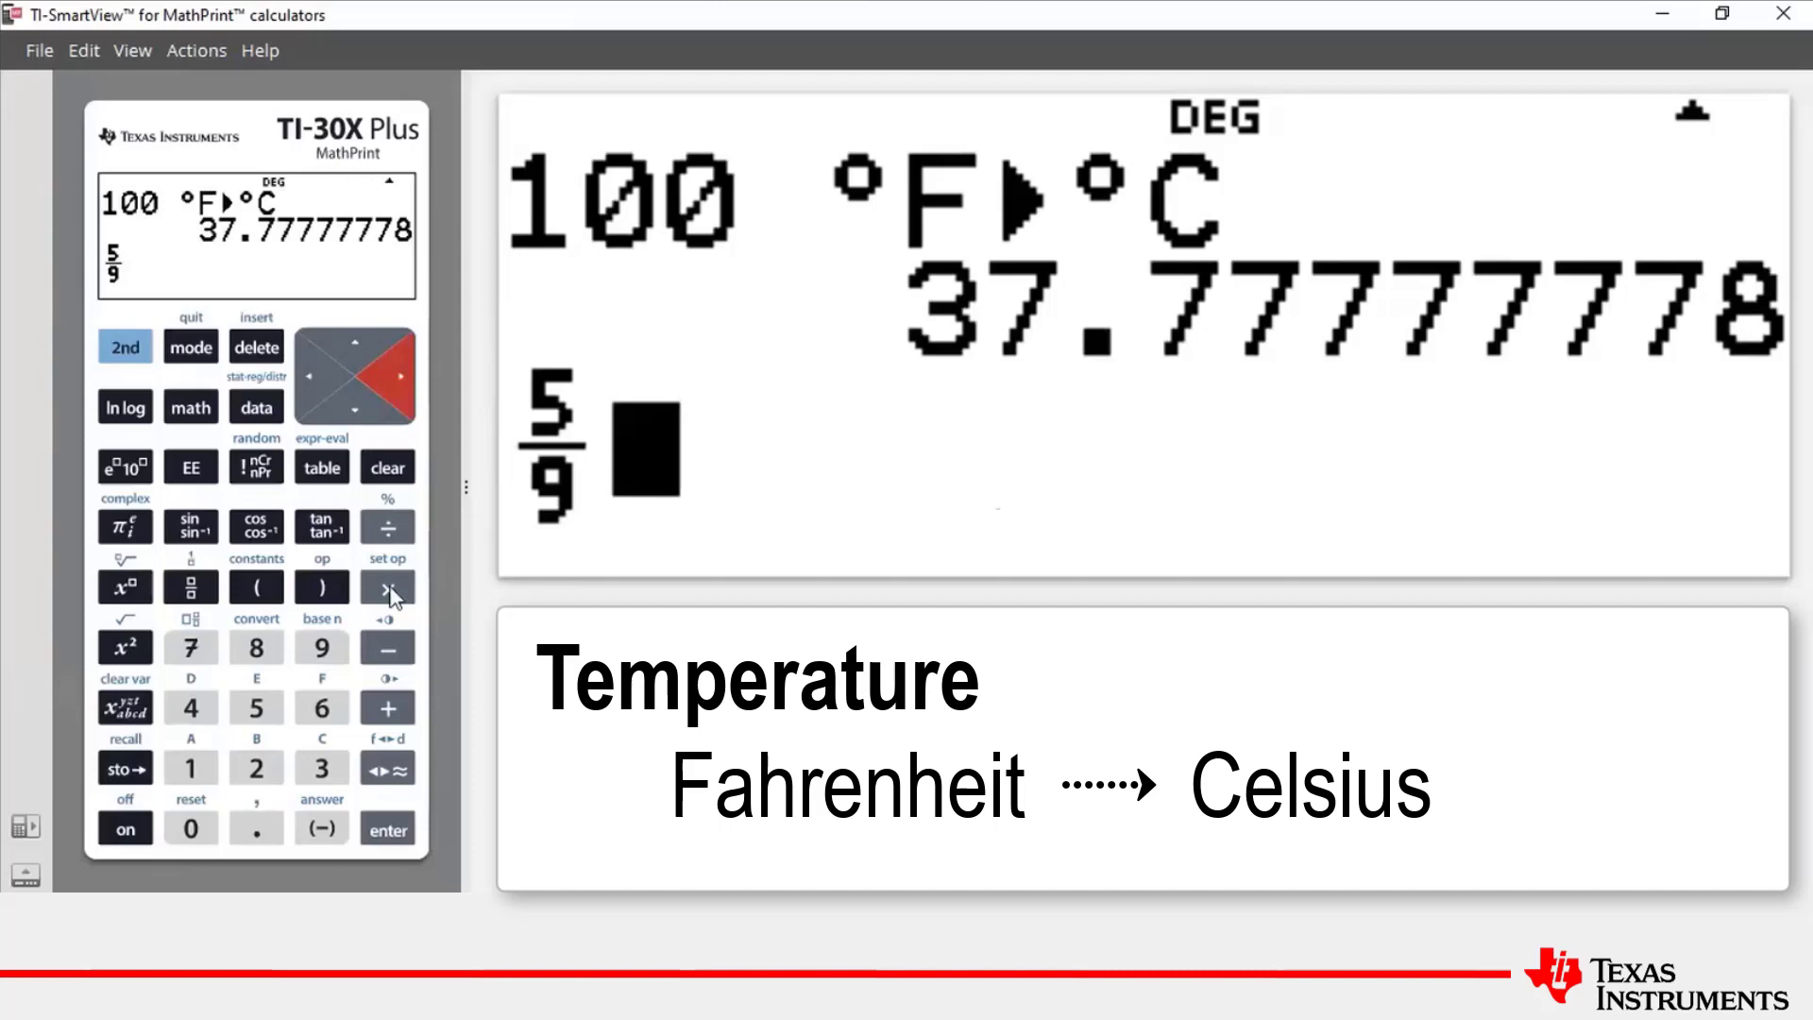
{"action": "left_click", "coordinate": [388, 589]}
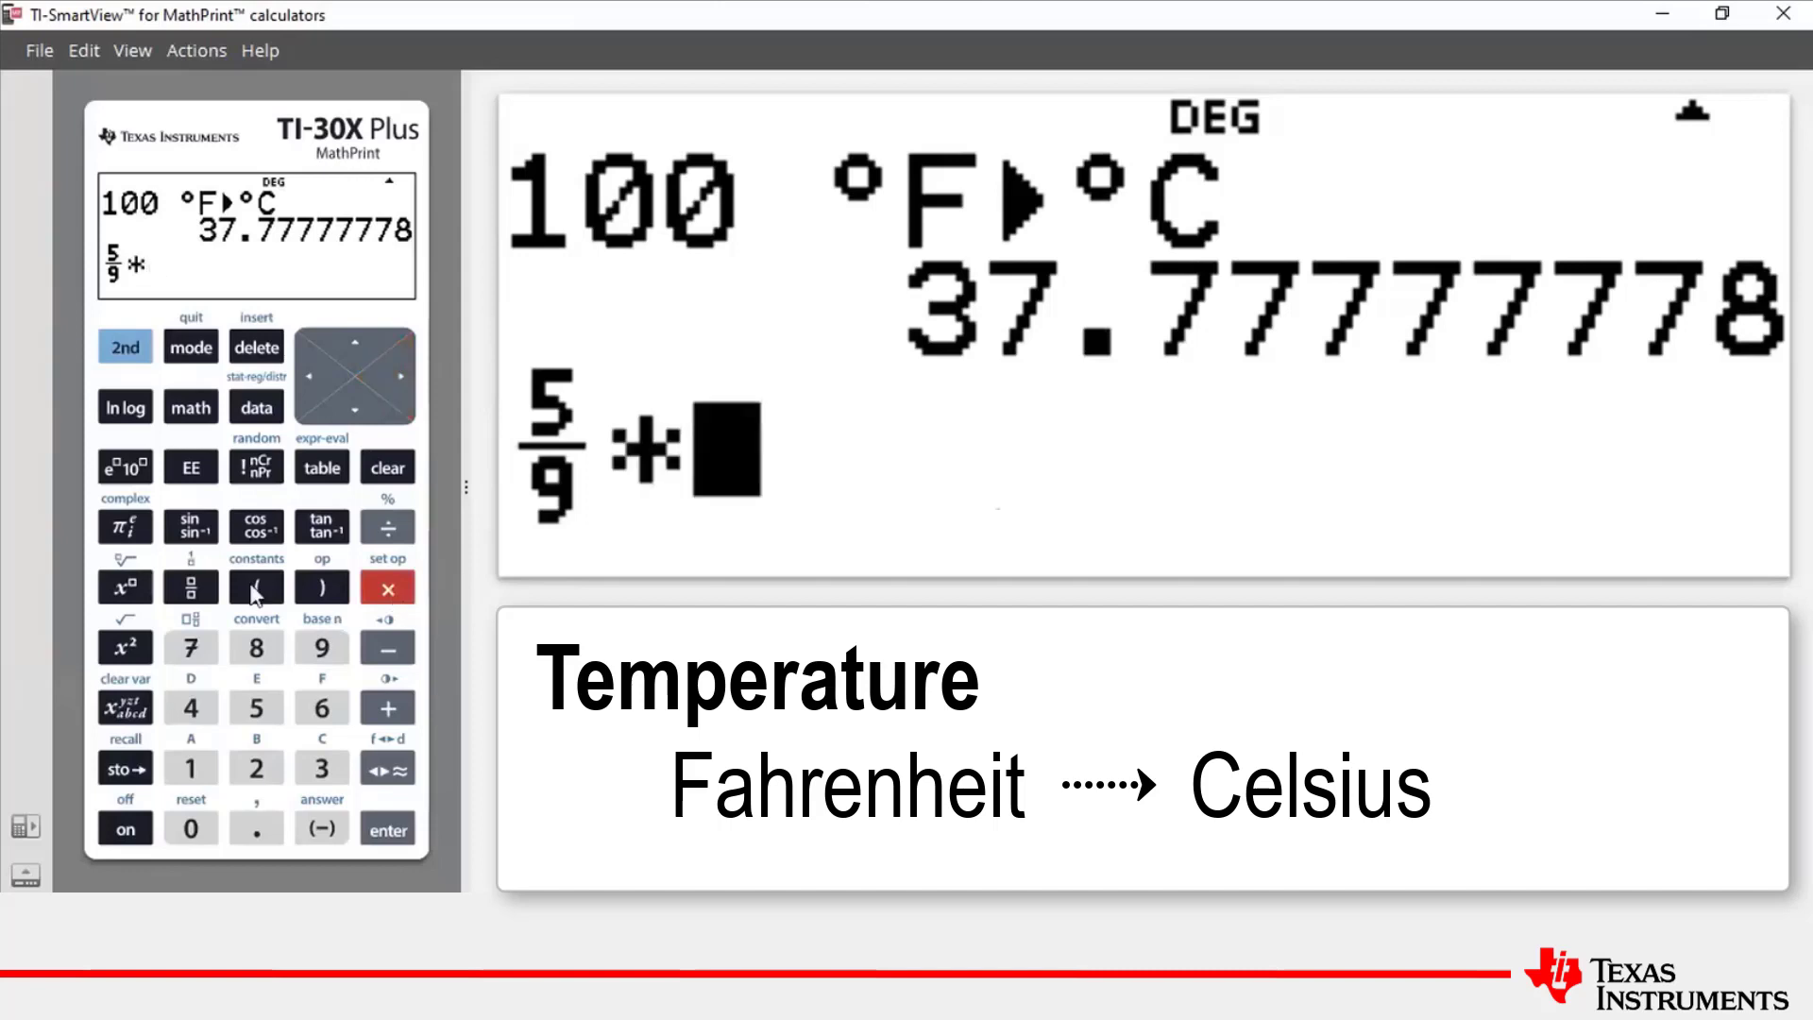
Complete with (100−32) and evaluate as a decimal, giving 37.77777778
{"action": "left_click", "coordinate": [257, 589]}
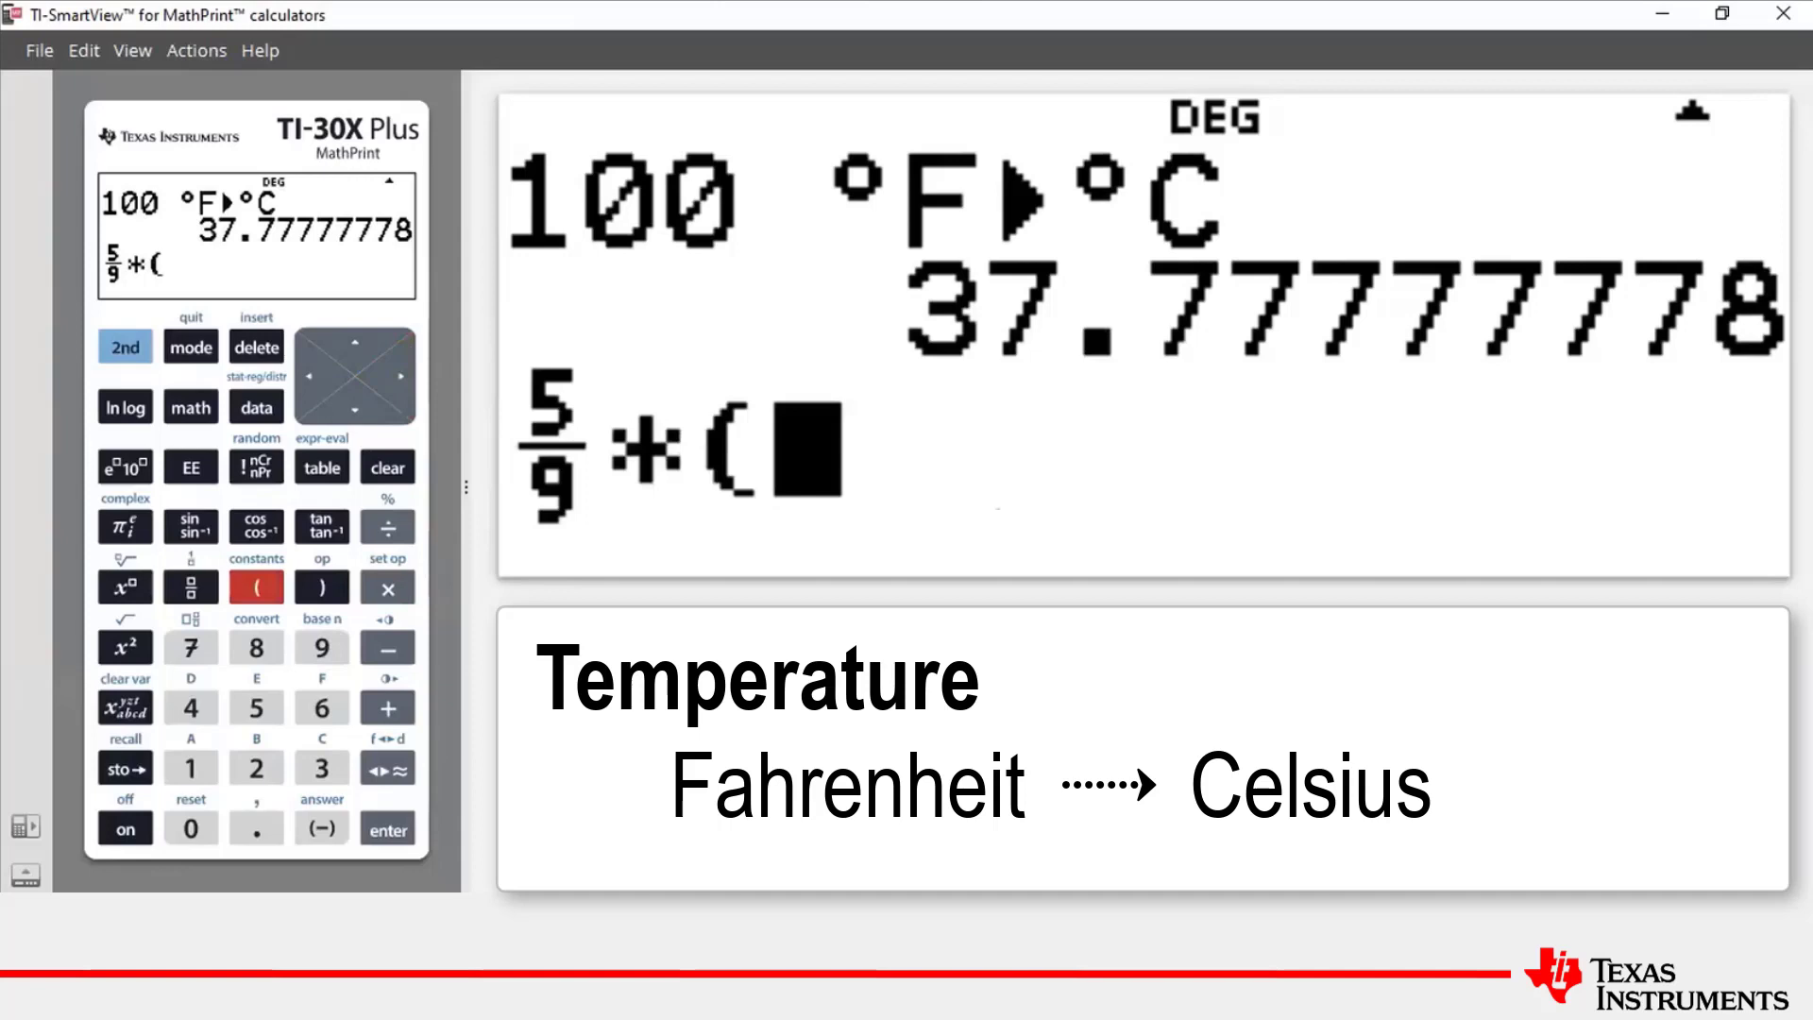
{"action": "left_click", "coordinate": [194, 772]}
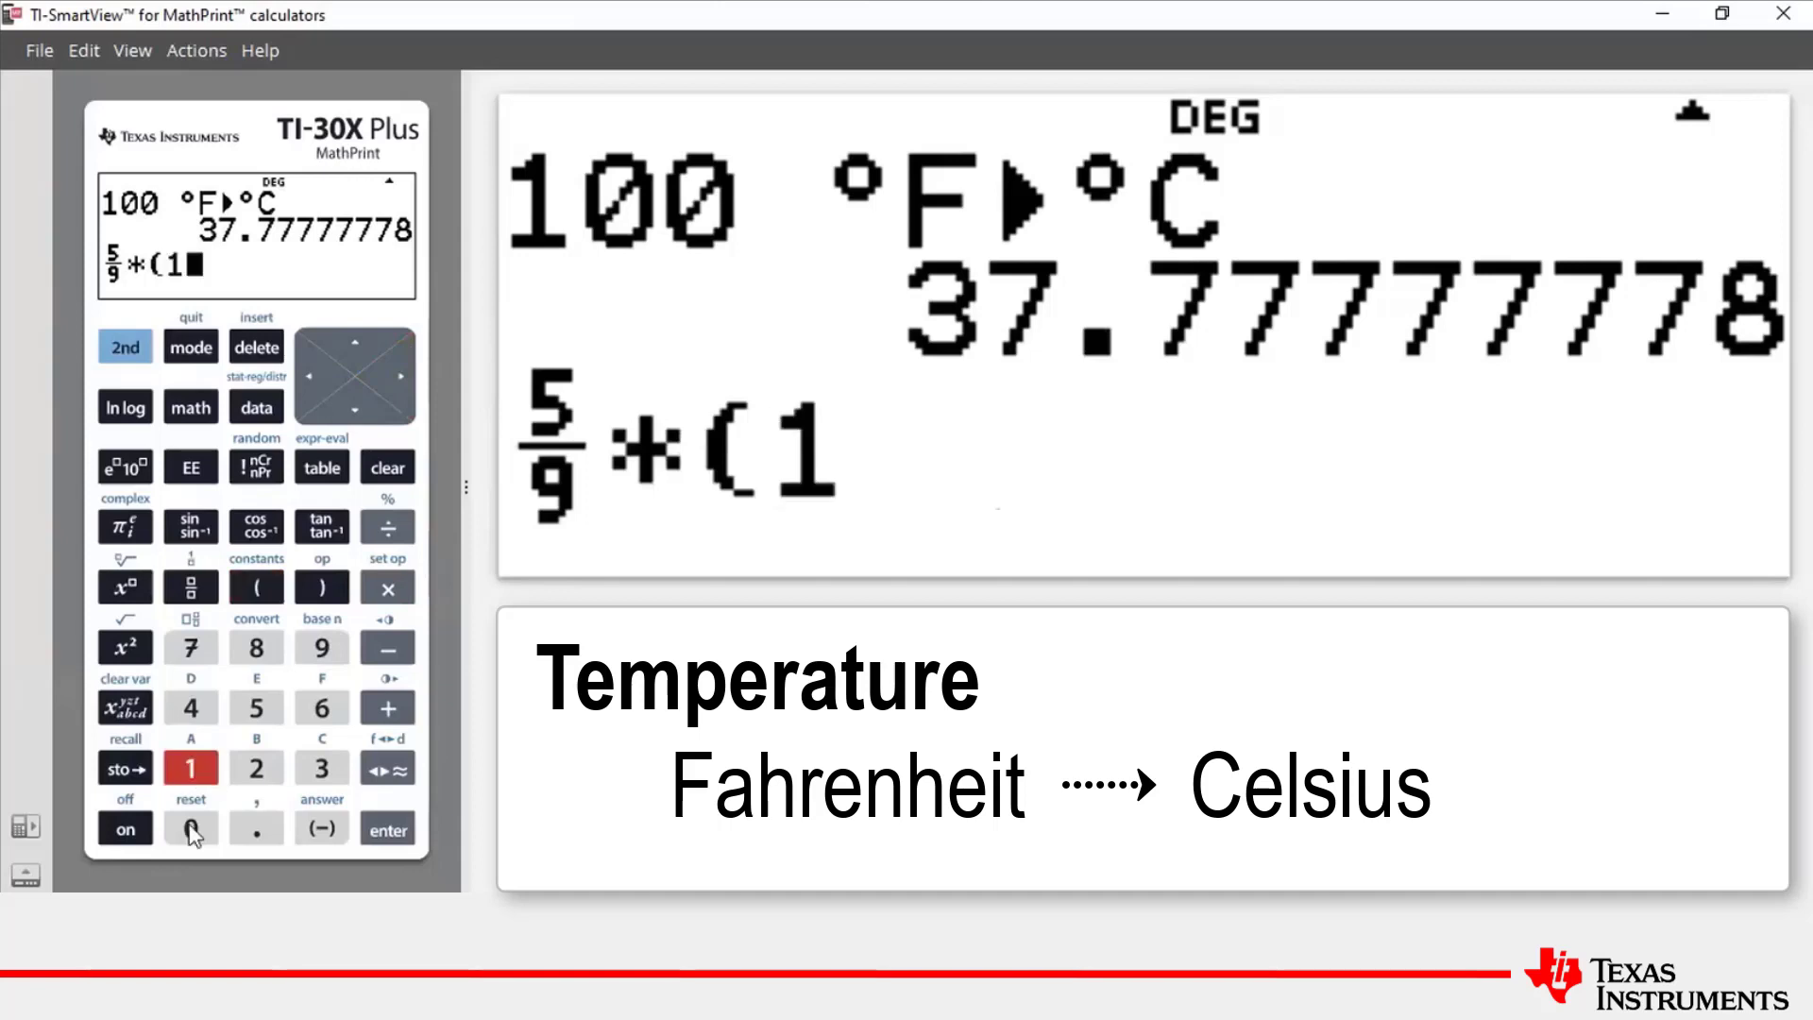
{"action": "left_click", "coordinate": [191, 829]}
{"action": "left_click", "coordinate": [190, 829]}
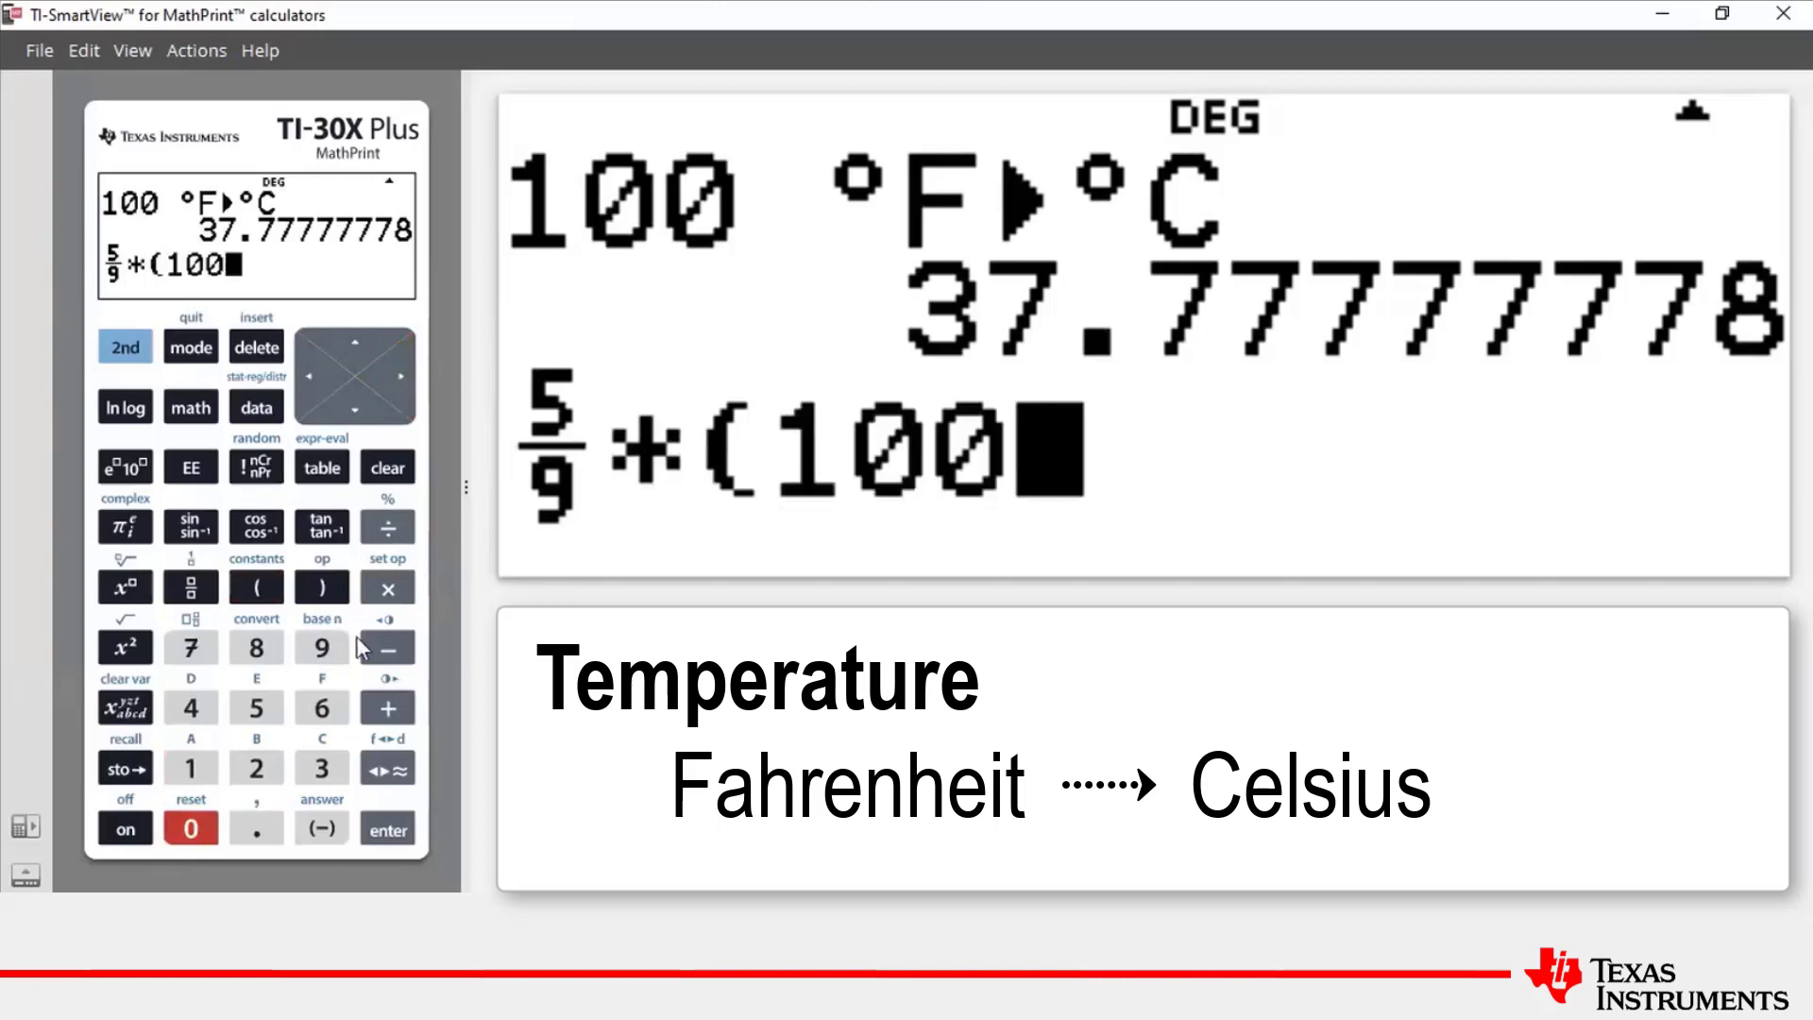
{"action": "left_click", "coordinate": [383, 648]}
{"action": "left_click", "coordinate": [331, 765]}
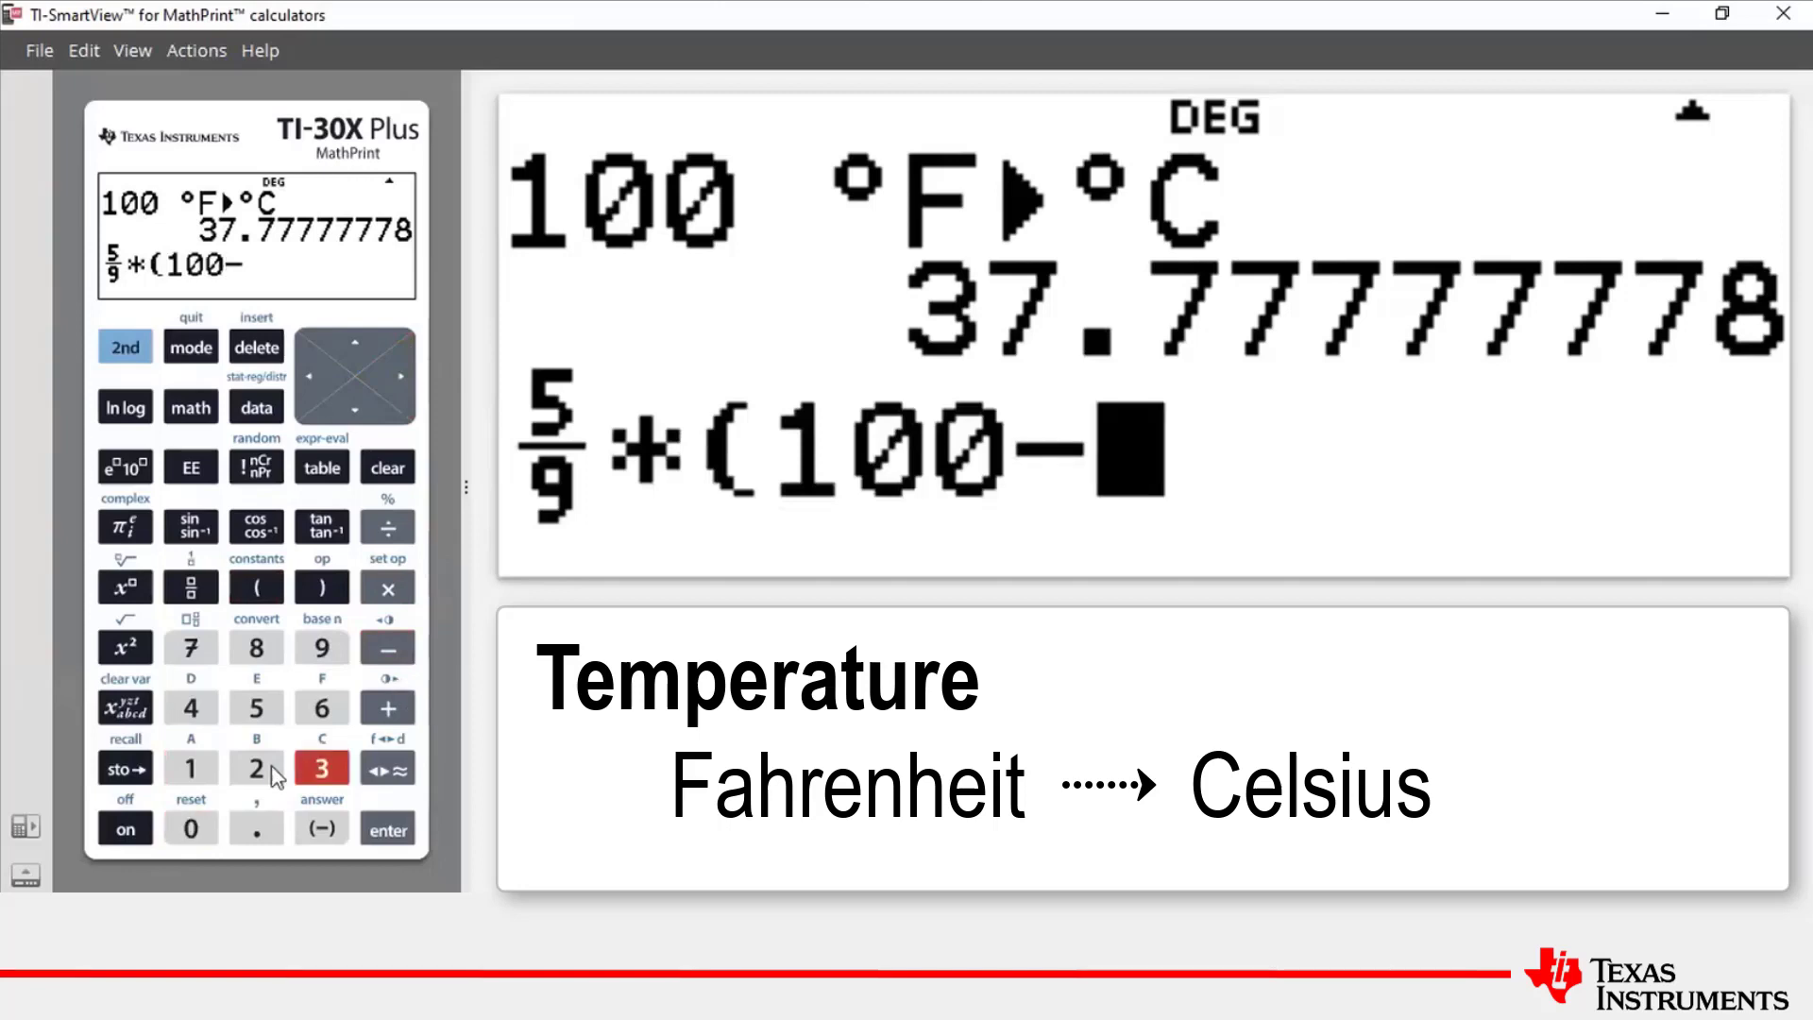
{"action": "left_click", "coordinate": [319, 589]}
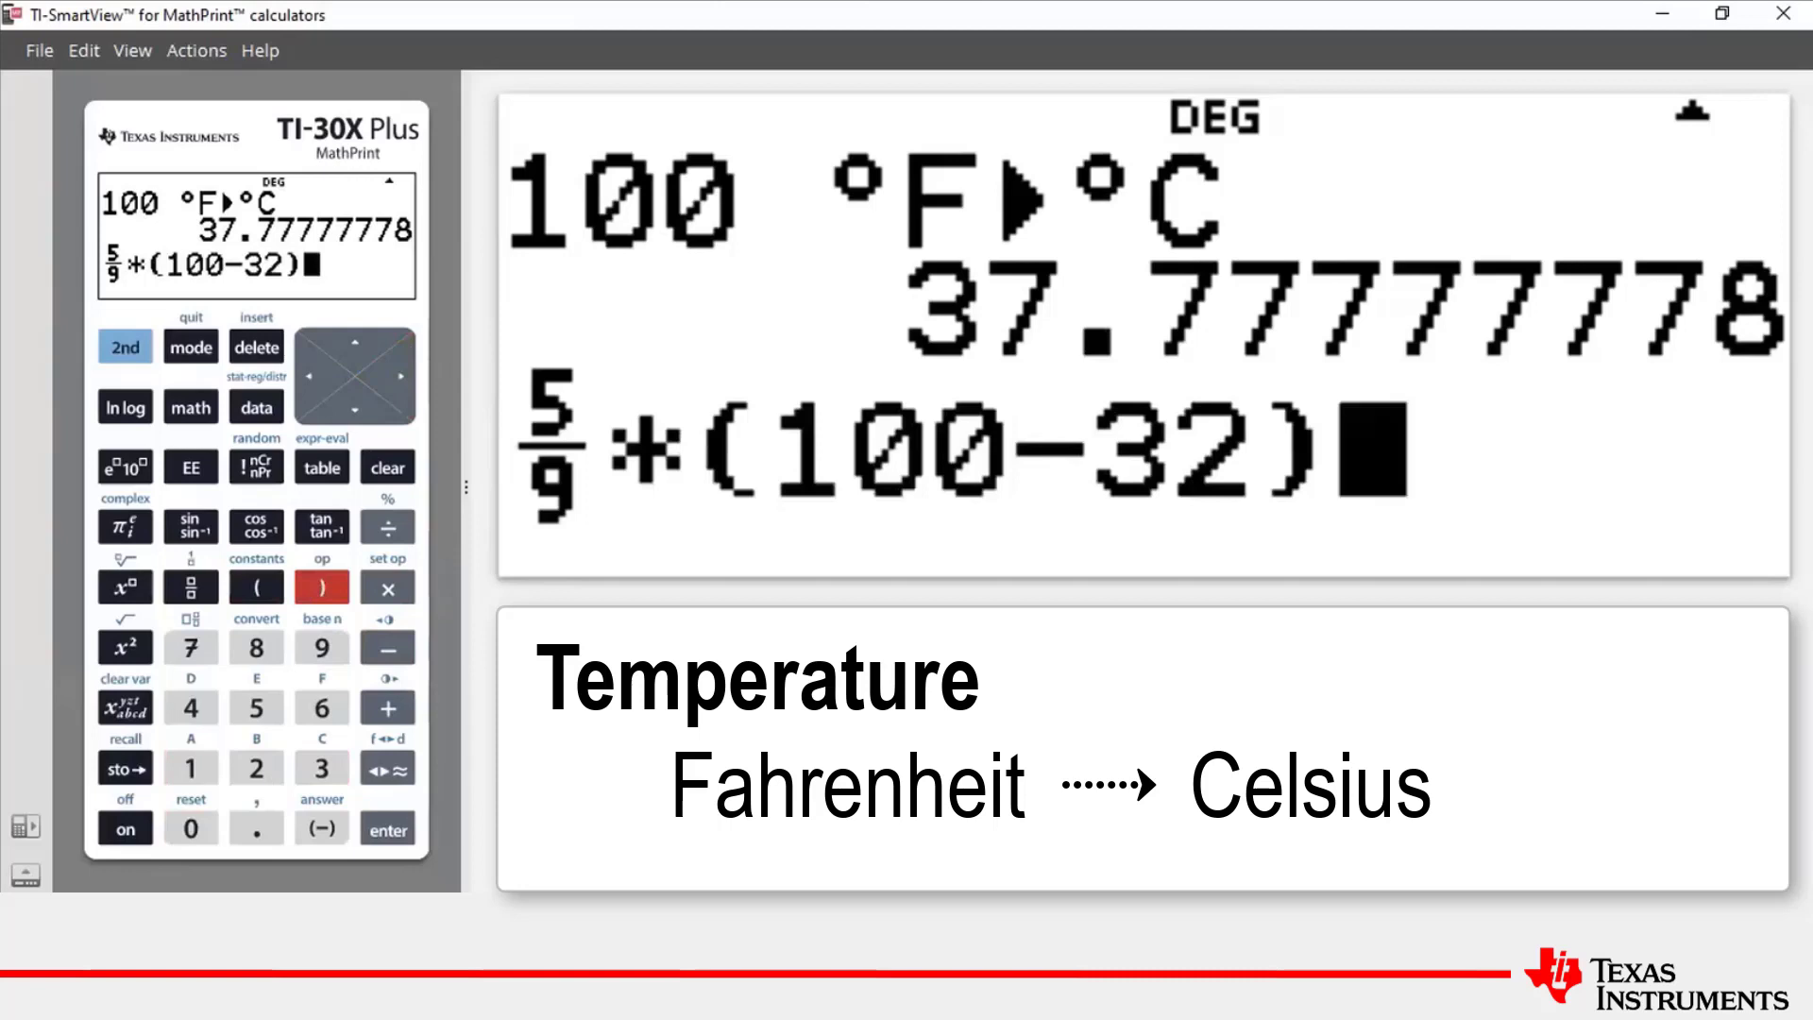
{"action": "left_click", "coordinate": [387, 769]}
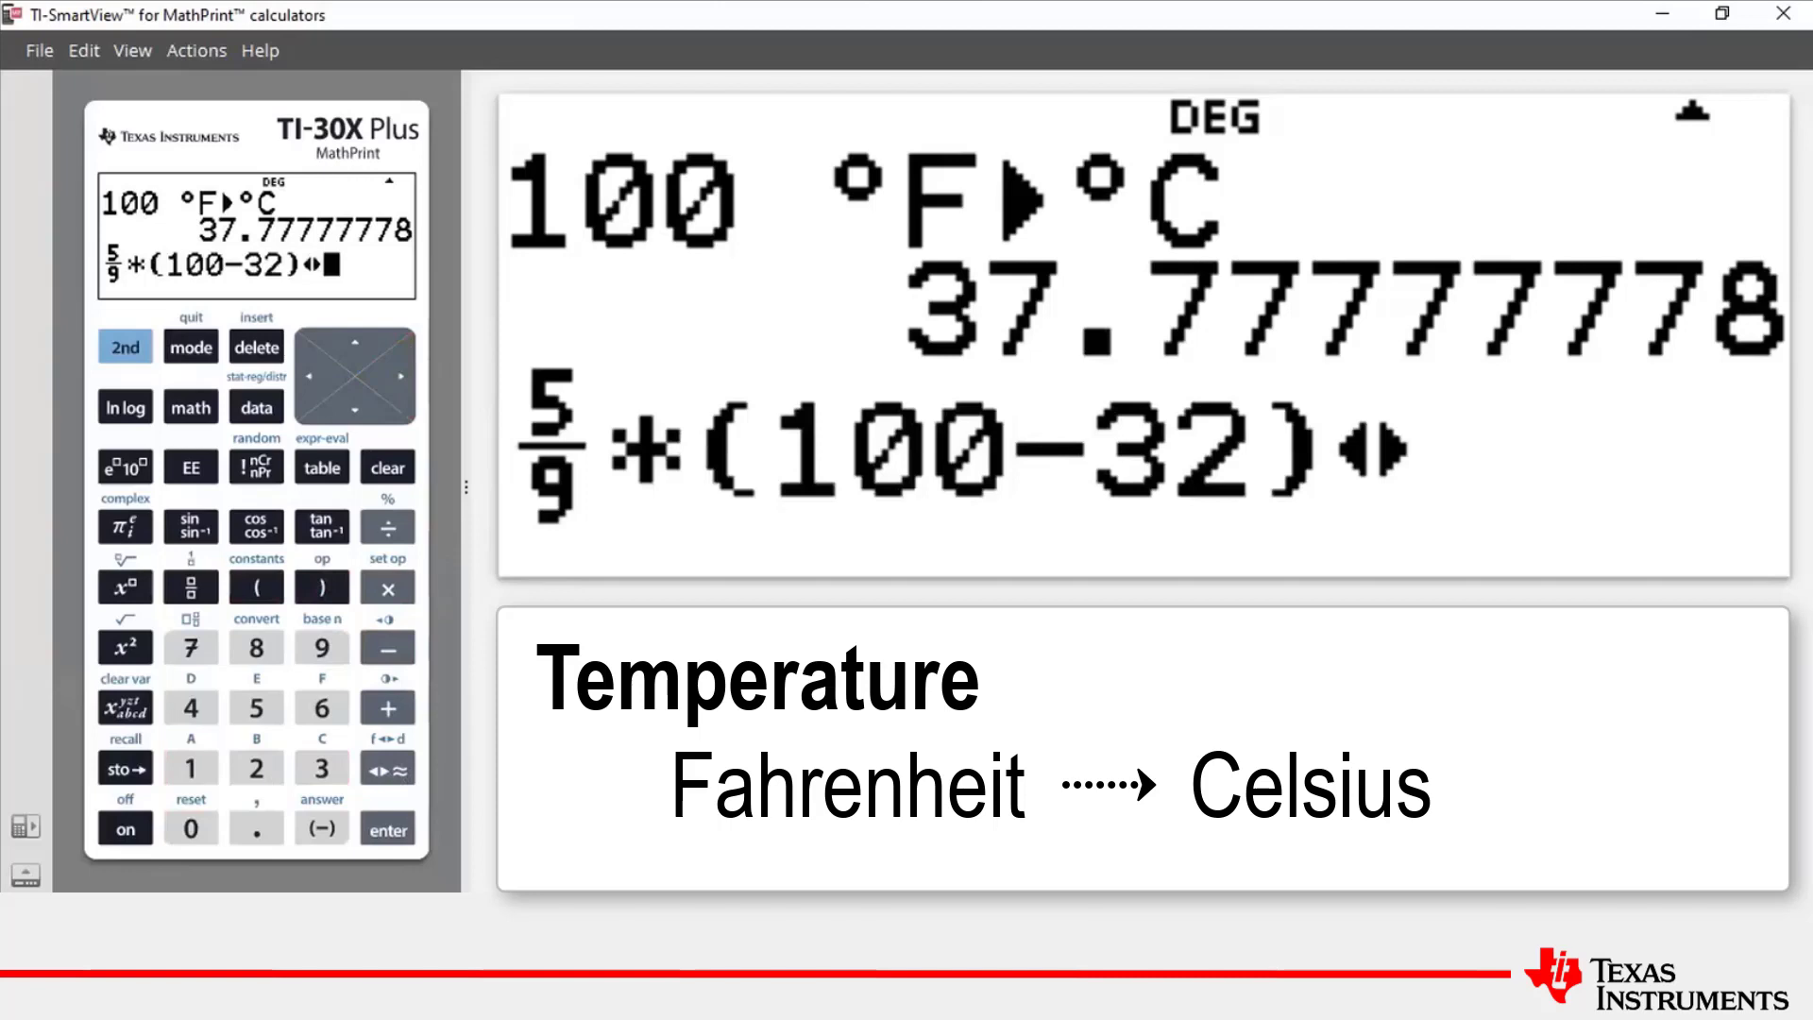
{"action": "left_click", "coordinate": [378, 832]}
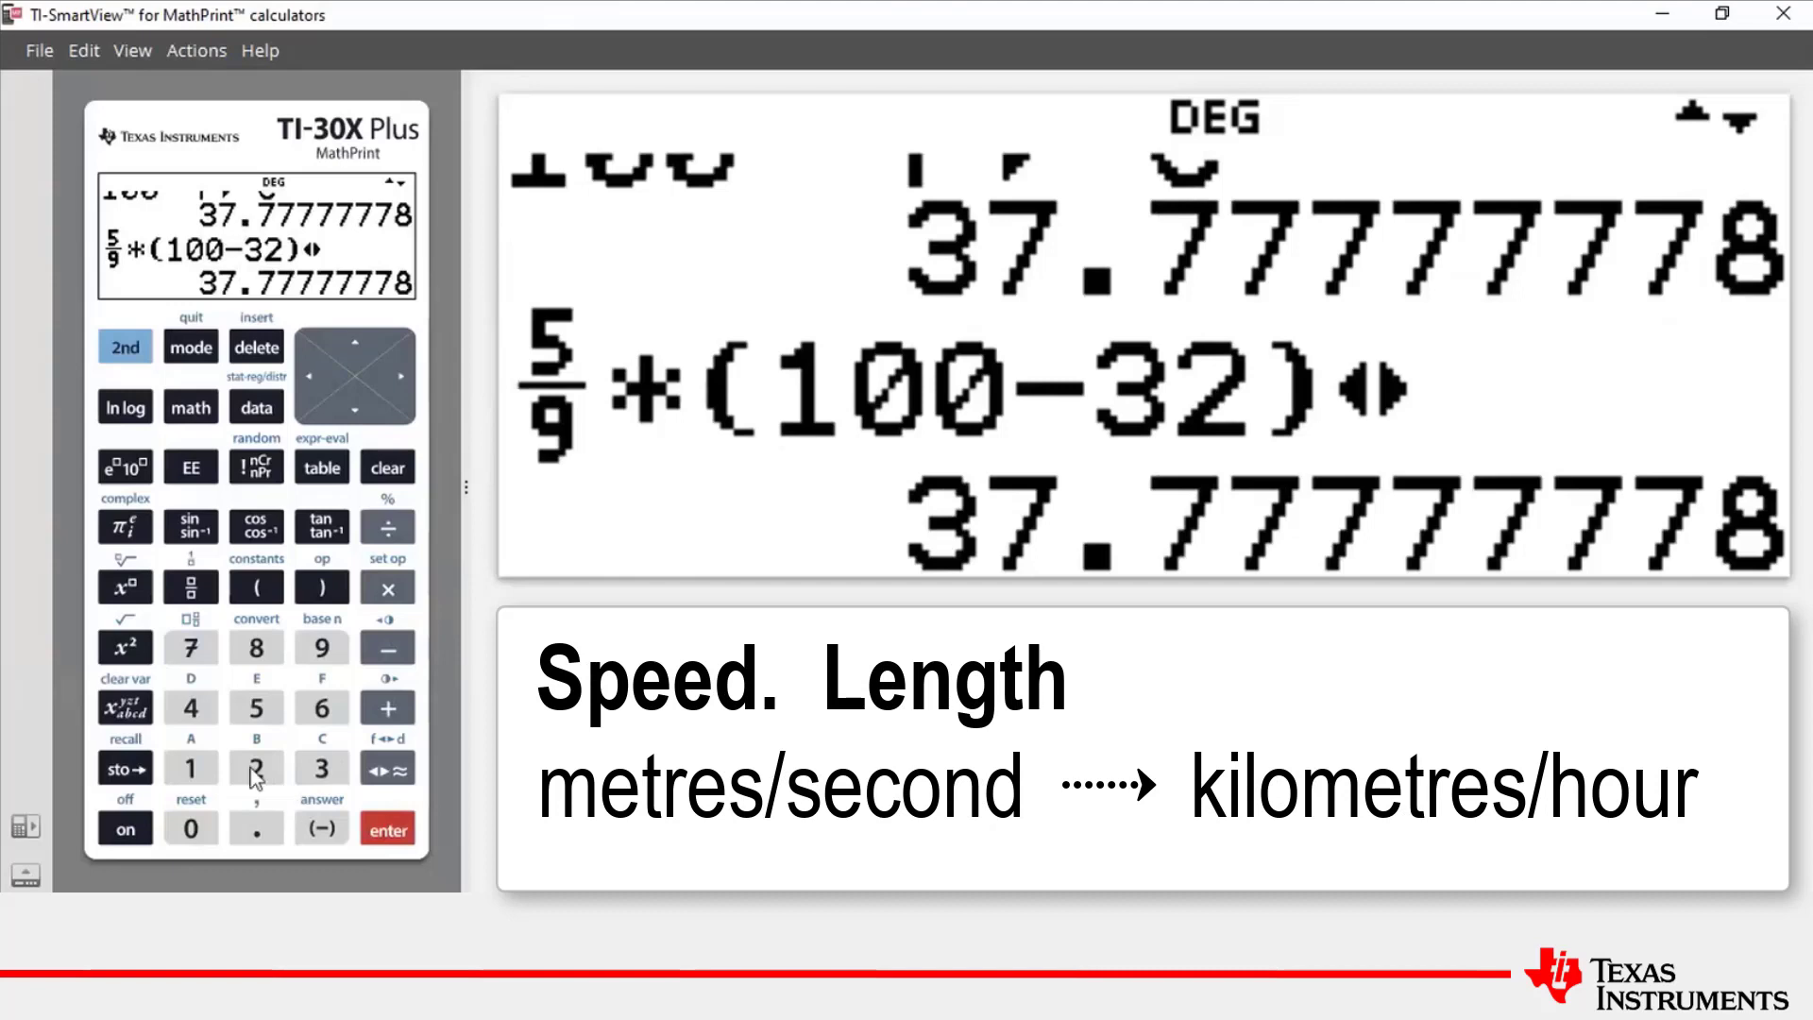
Enter 20 and apply the Speed, Length m/s▶km/h conversion, giving 72
{"action": "left_click", "coordinate": [255, 777]}
{"action": "type", "text": "0"}
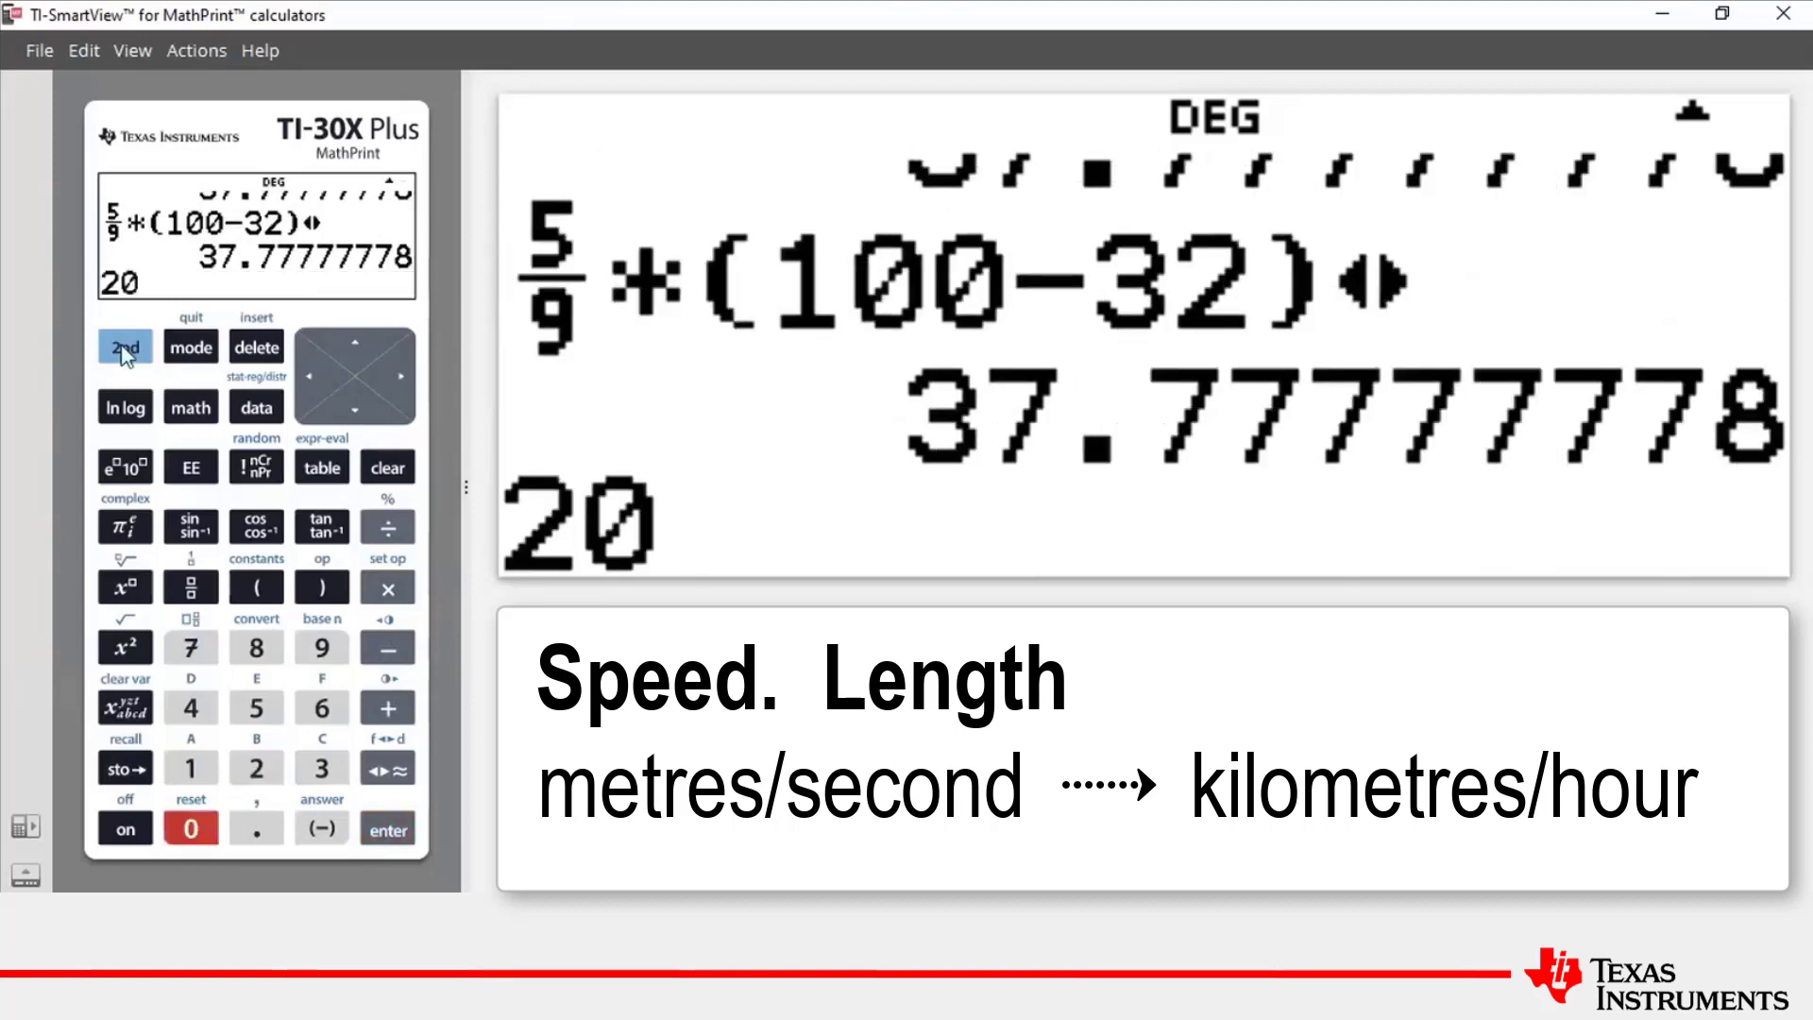
{"action": "left_click", "coordinate": [125, 351]}
{"action": "left_click", "coordinate": [256, 650]}
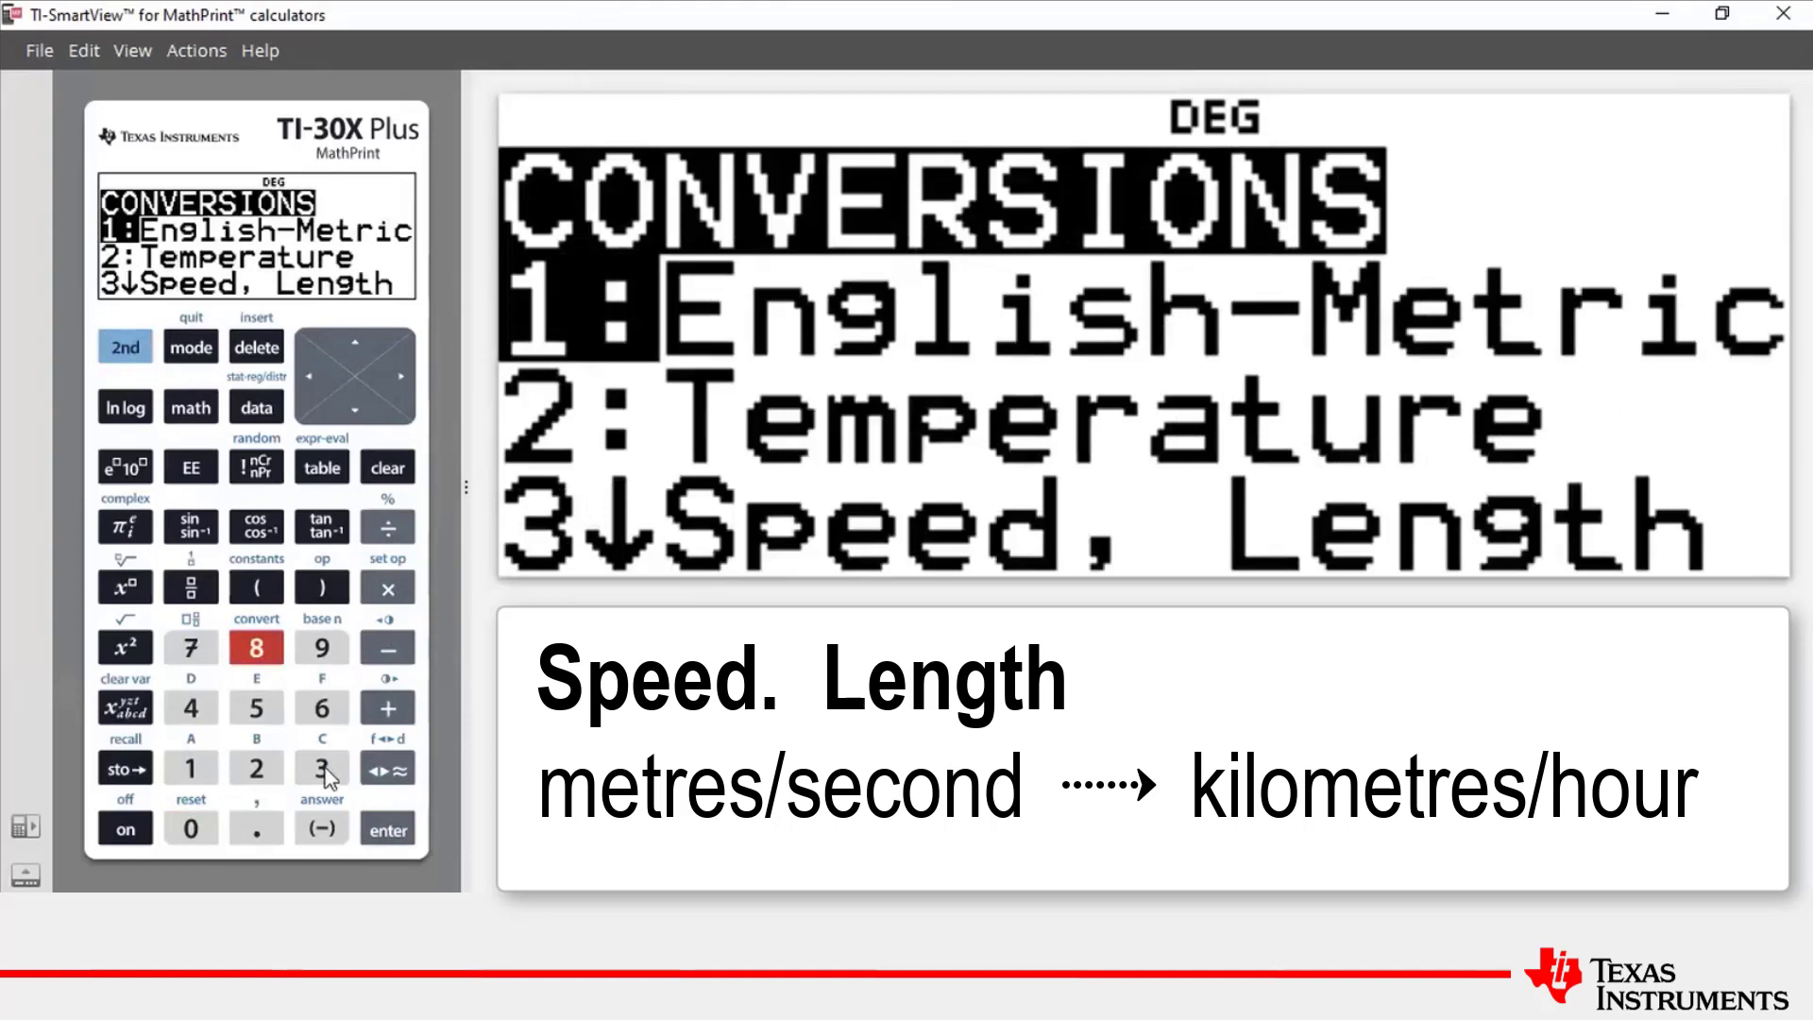
{"action": "left_click", "coordinate": [323, 770]}
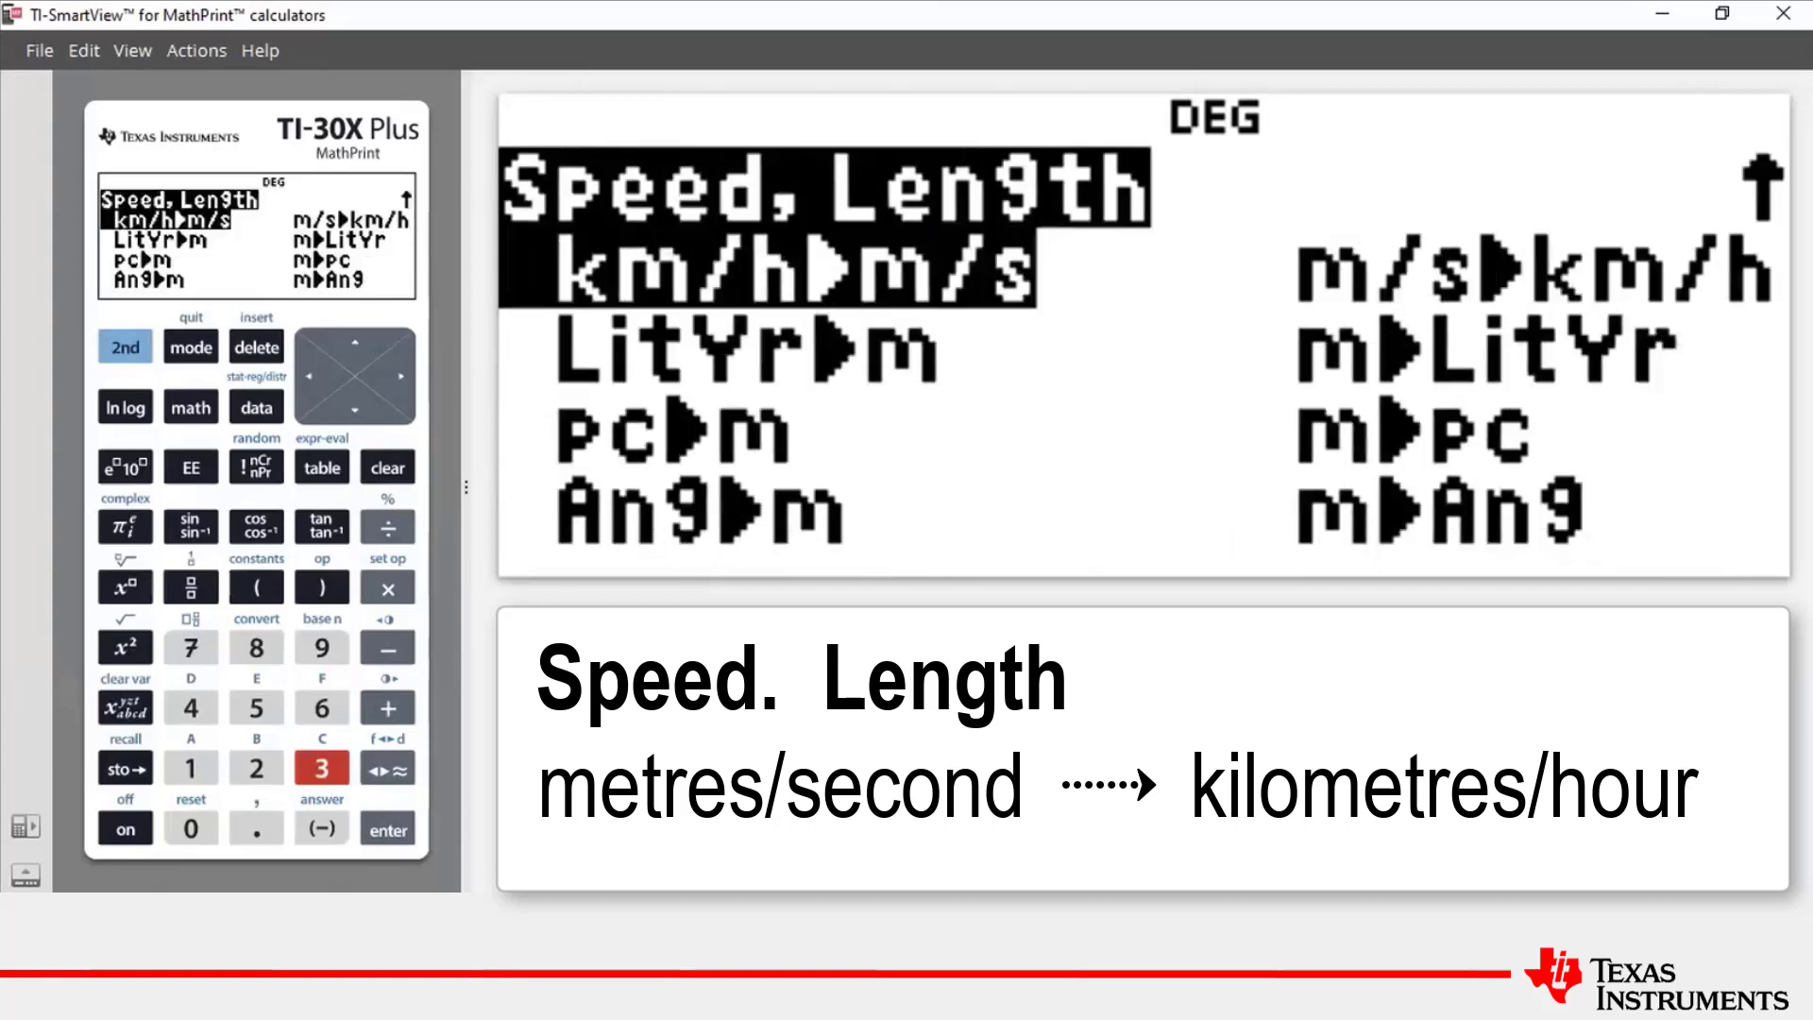
{"action": "left_click", "coordinate": [411, 395]}
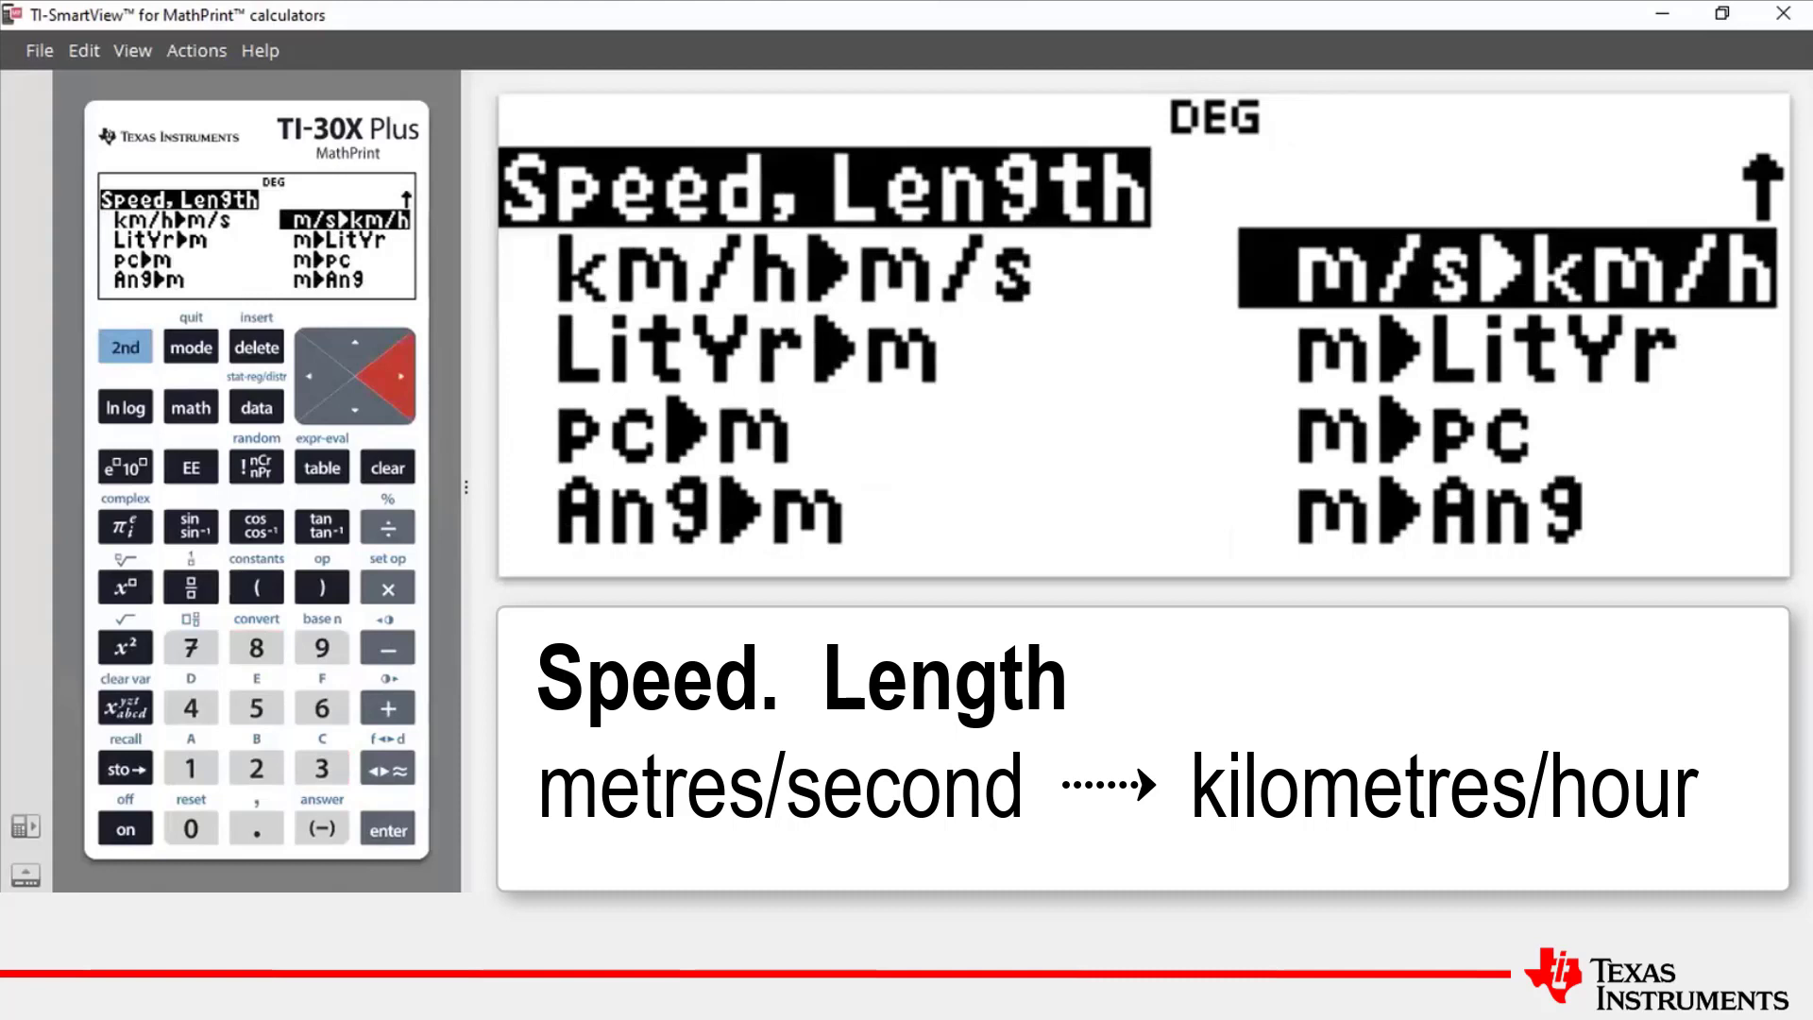
{"action": "key", "text": "Return"}
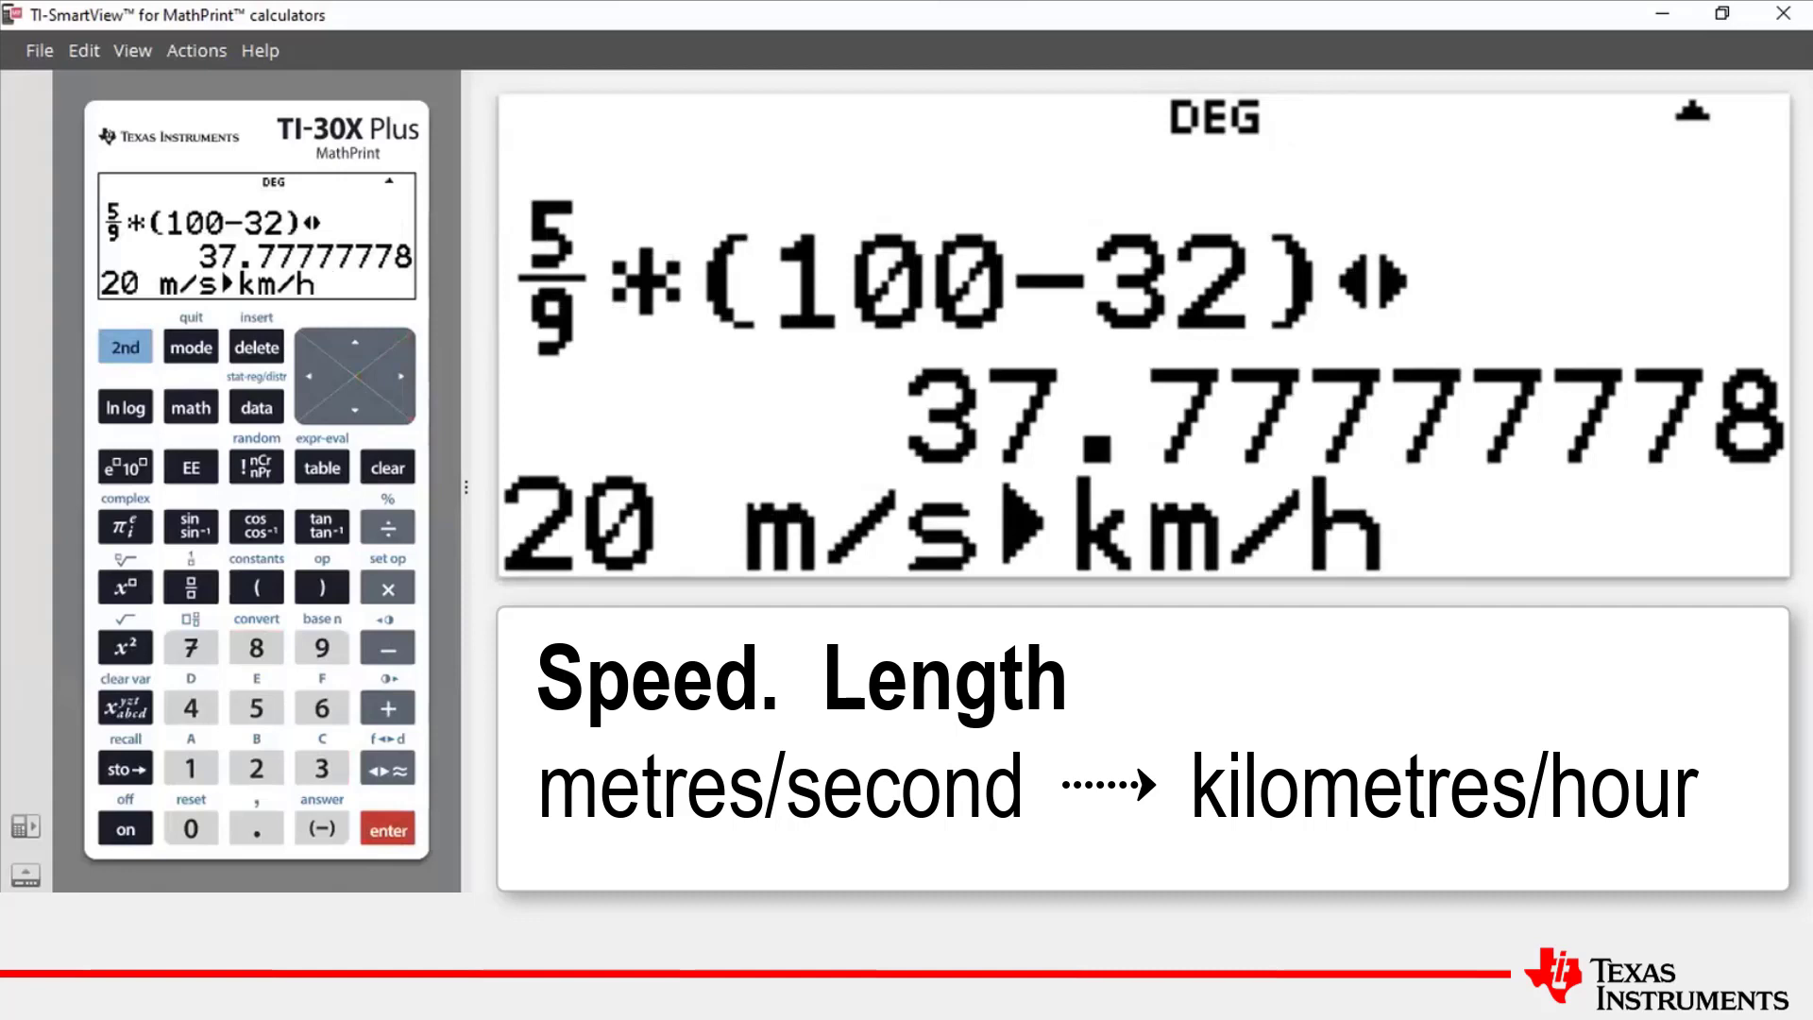
{"action": "left_click", "coordinate": [413, 835]}
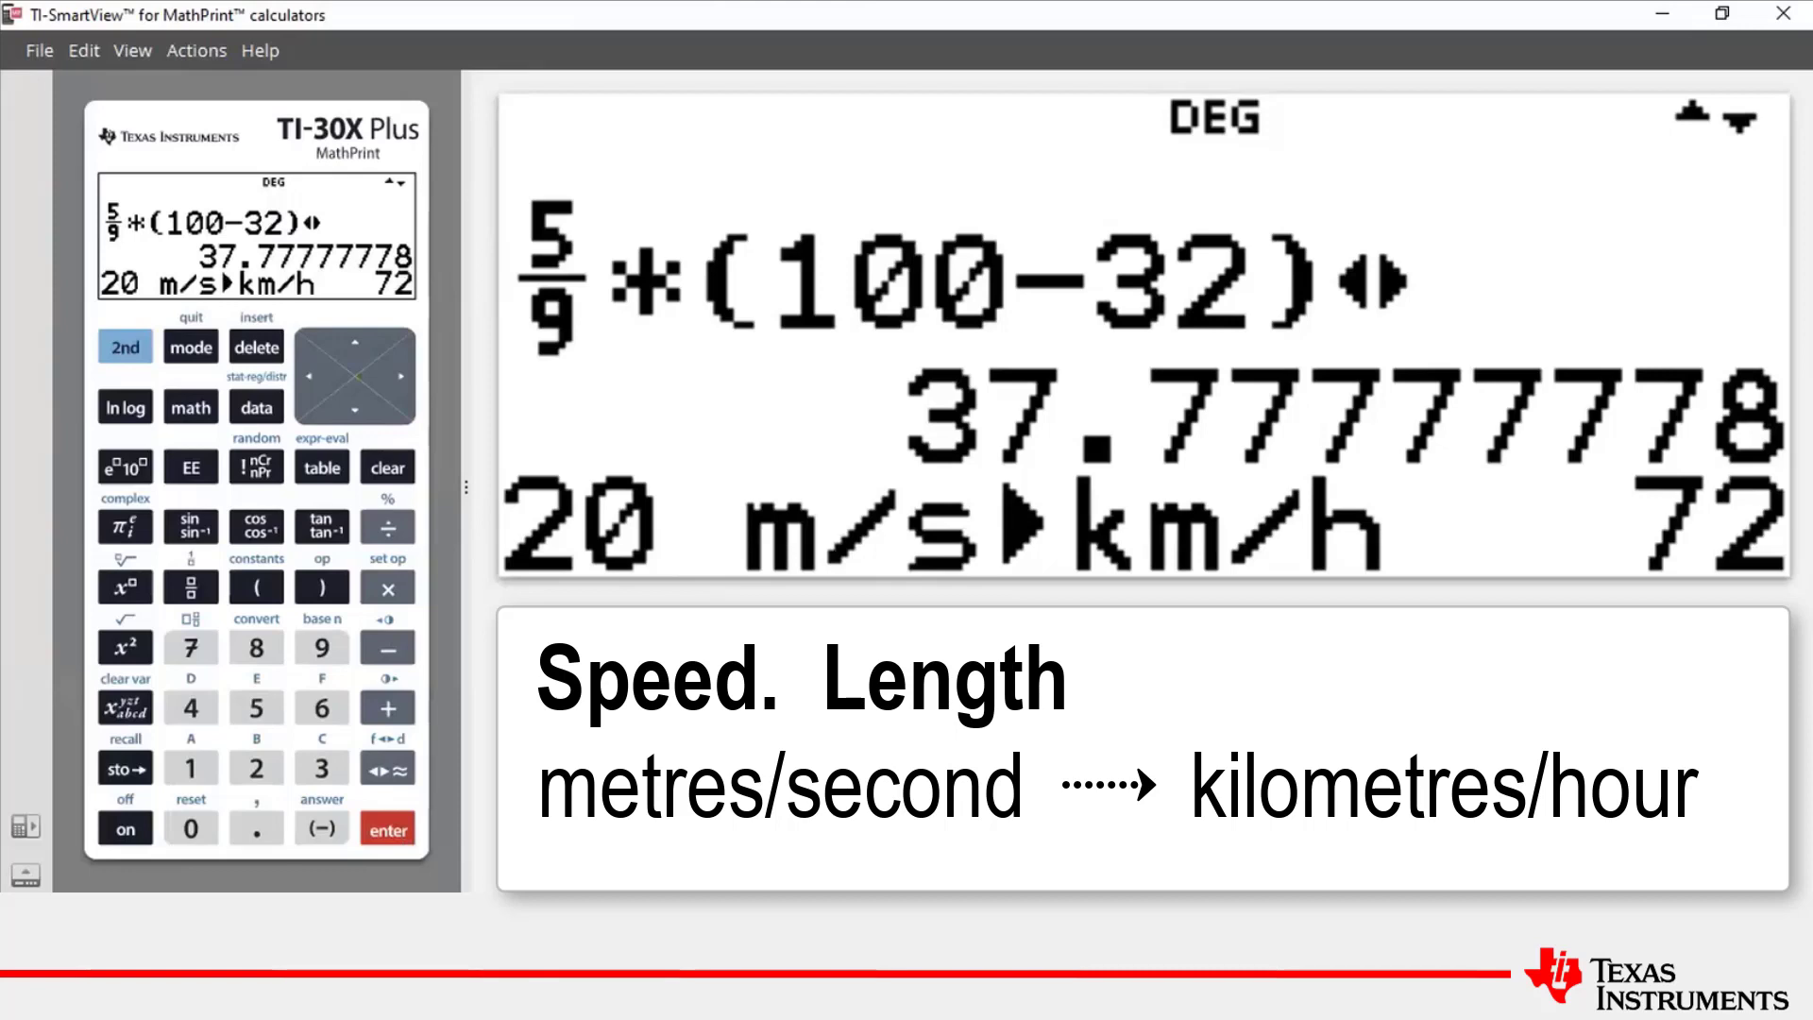
Evaluate 20*3.6, getting 72
{"action": "left_click", "coordinate": [261, 751]}
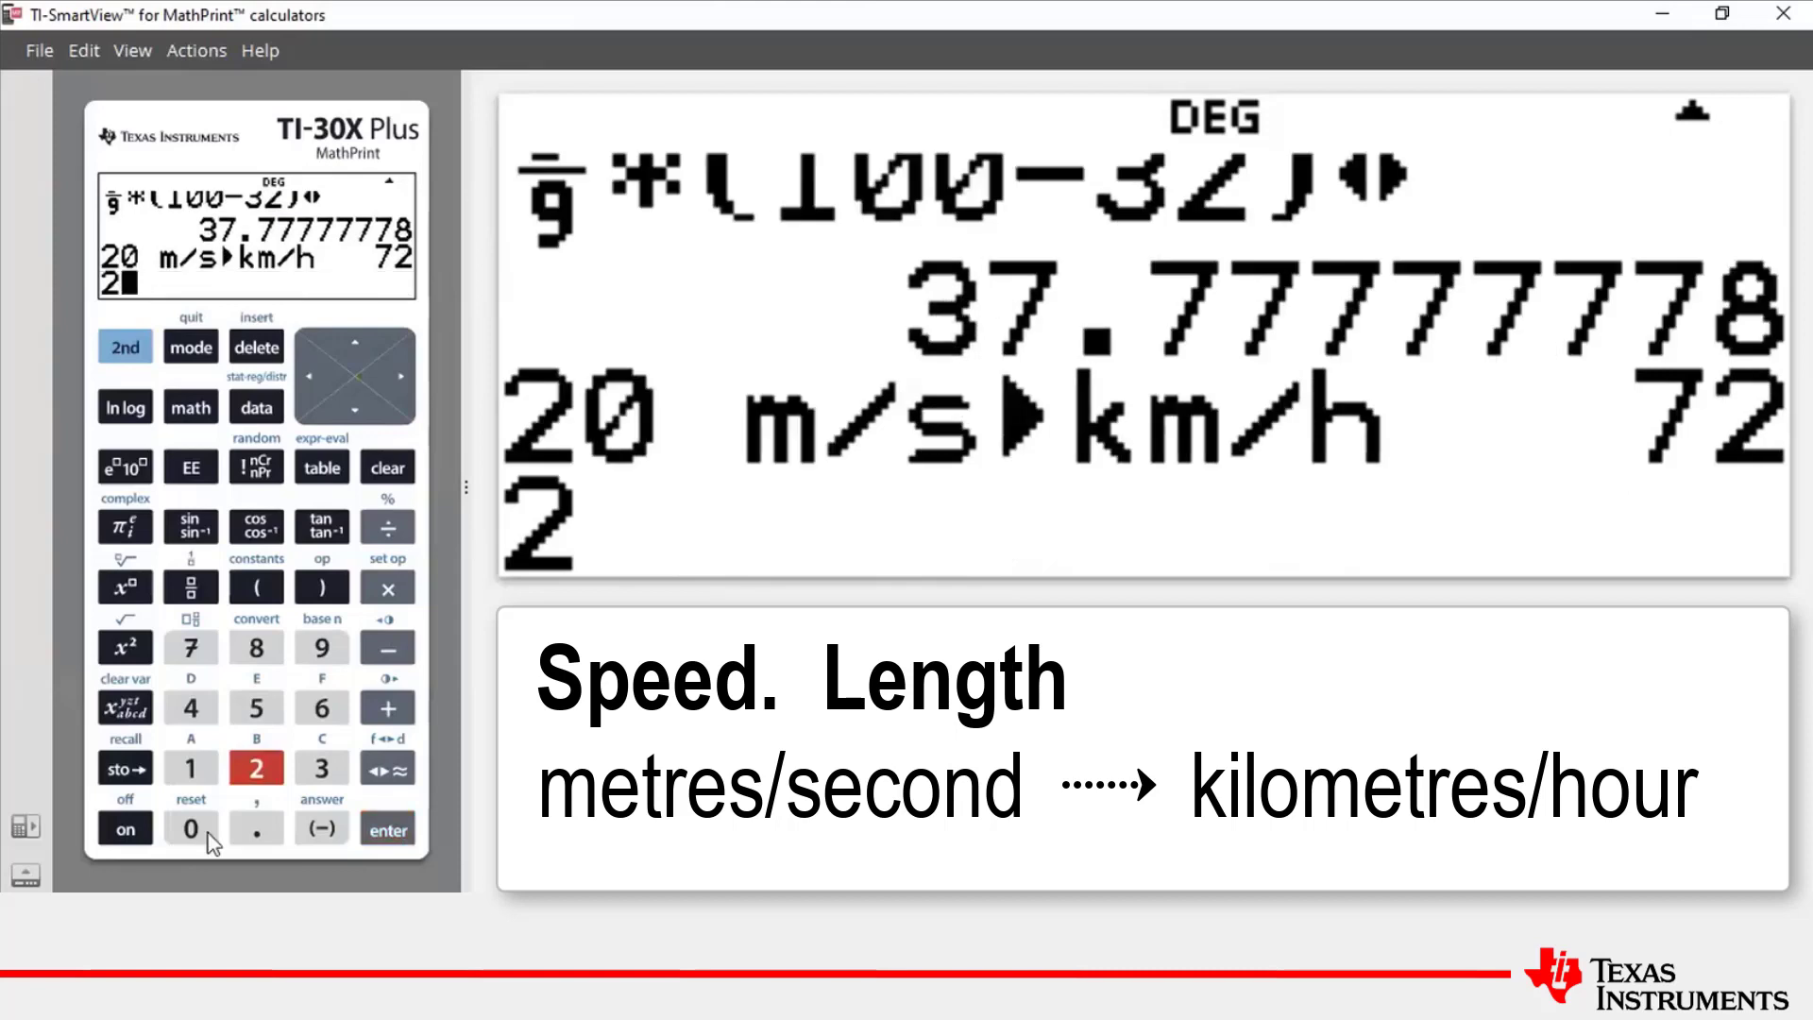
{"action": "left_click", "coordinate": [209, 836]}
{"action": "left_click", "coordinate": [387, 588]}
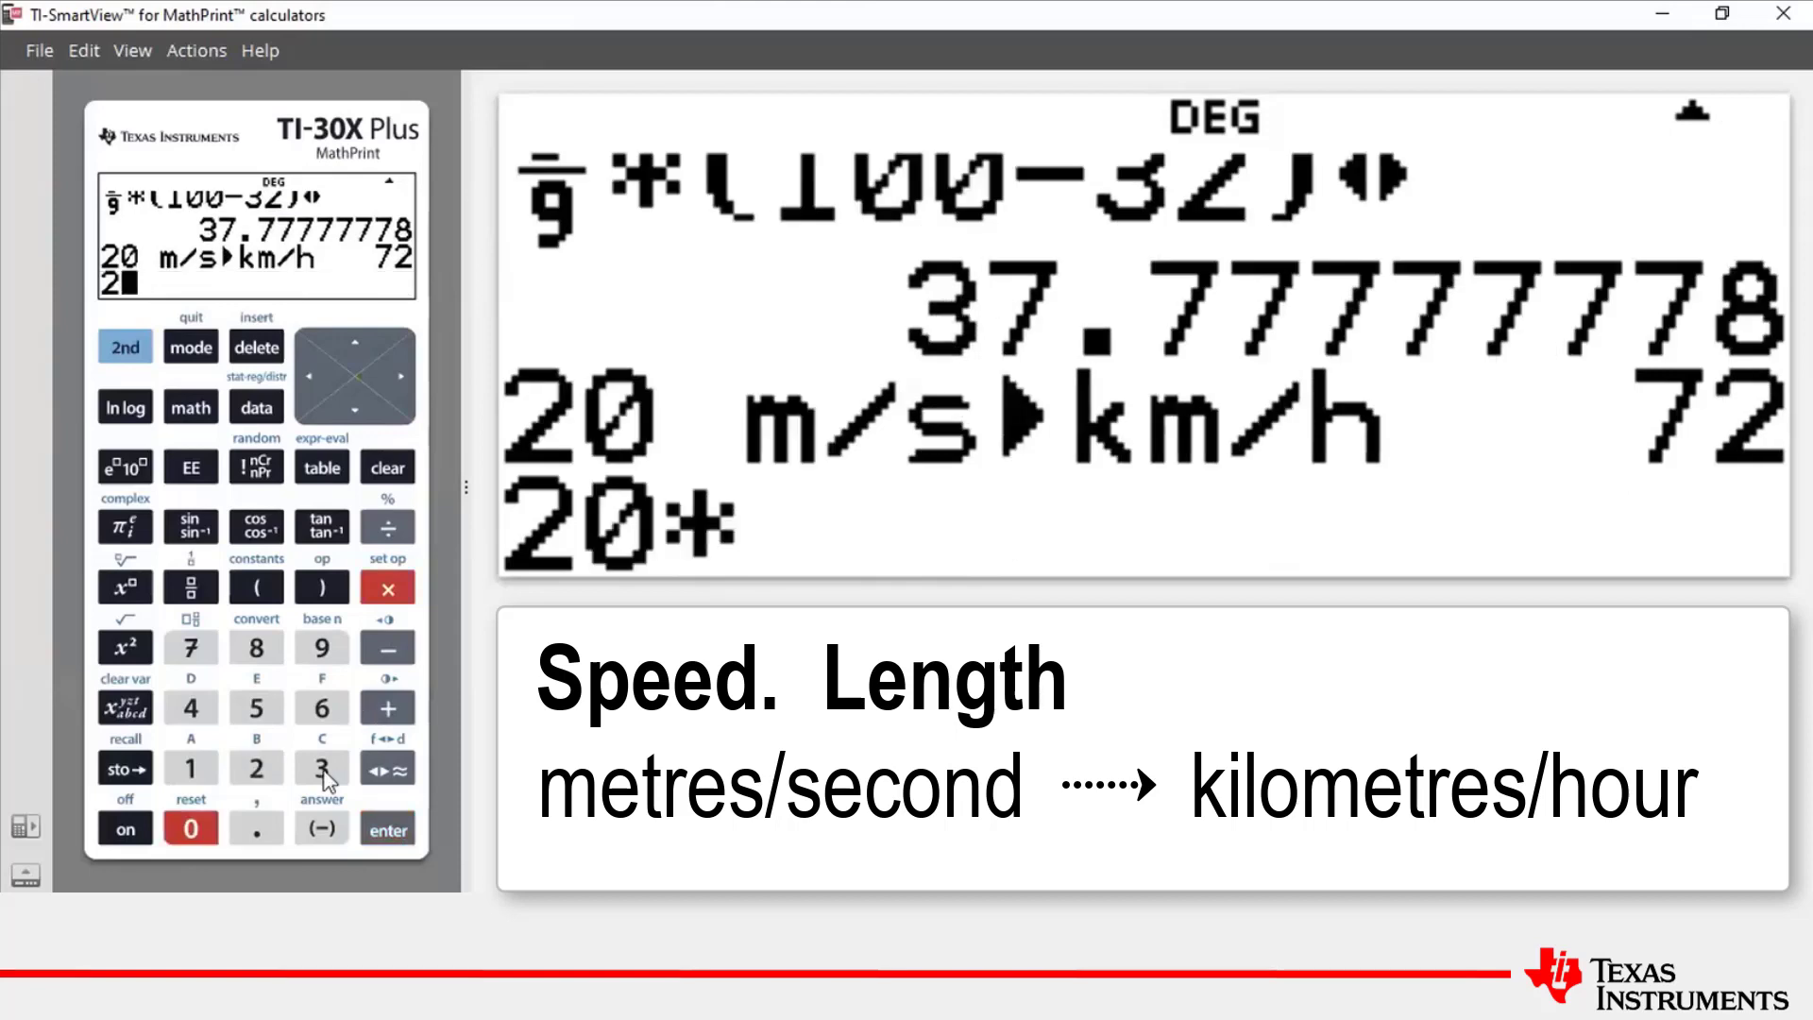
{"action": "left_click", "coordinate": [321, 768]}
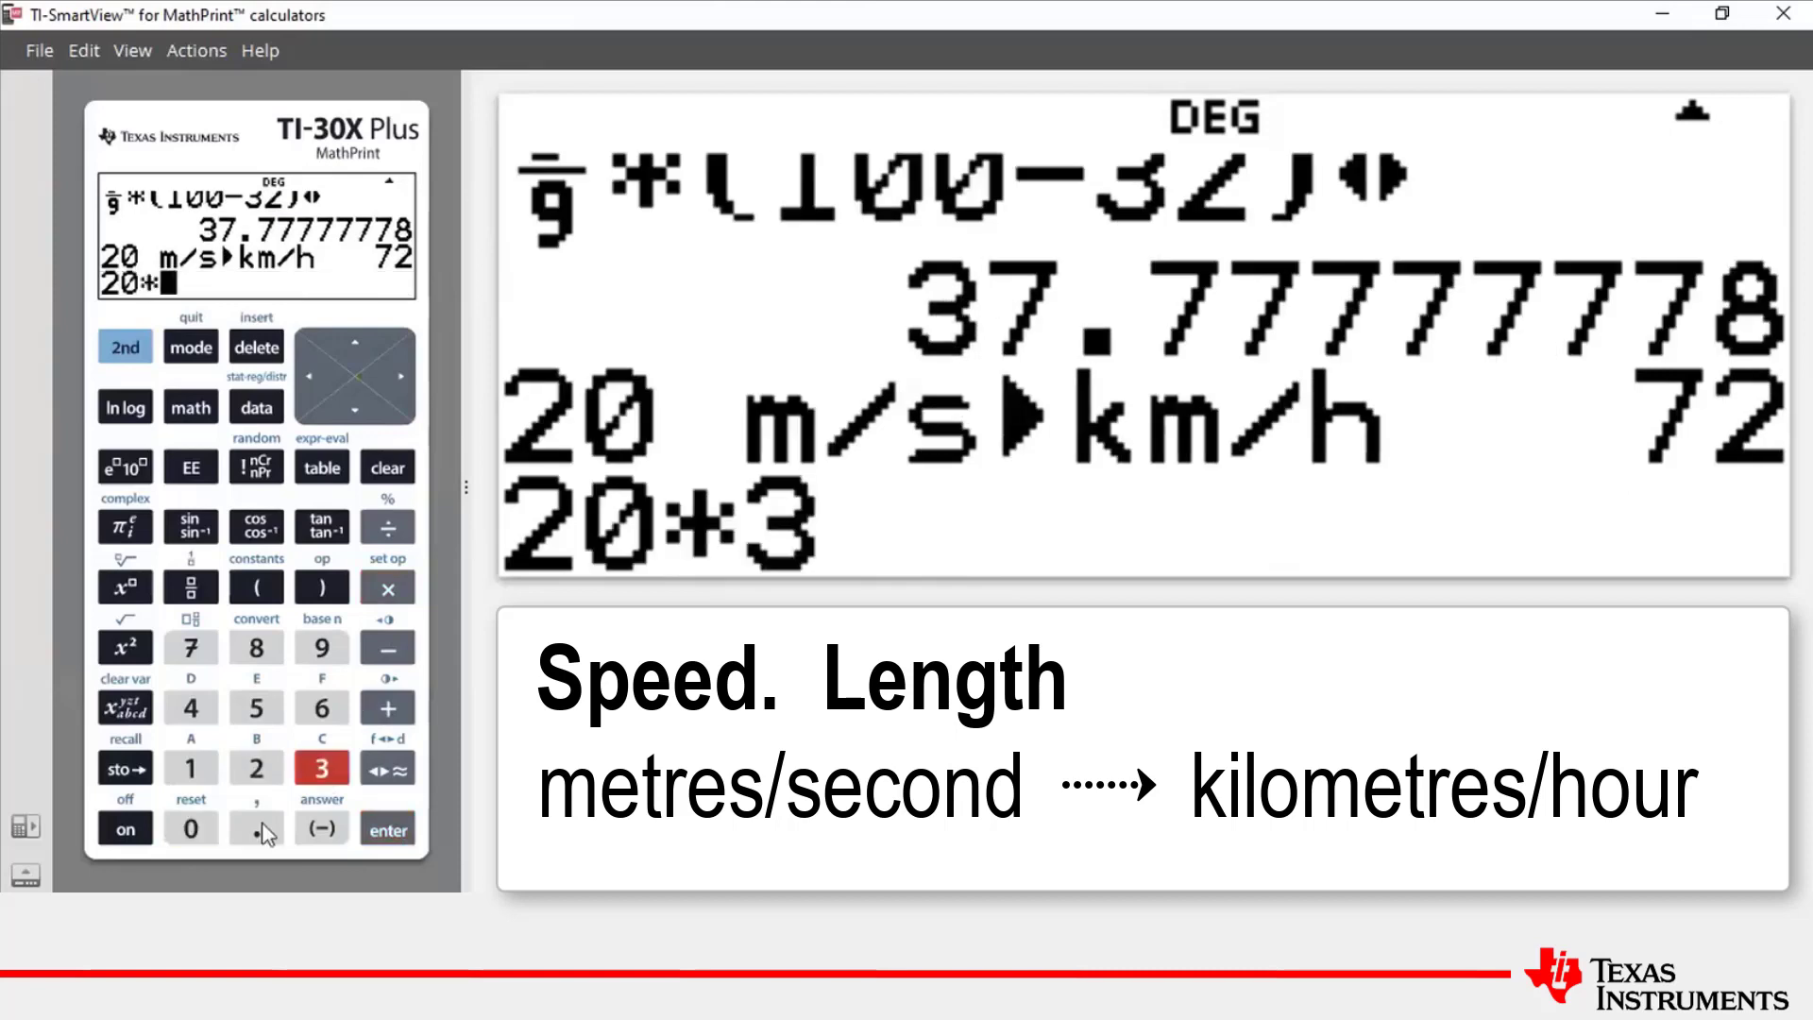
{"action": "left_click", "coordinate": [324, 710]}
{"action": "left_click", "coordinate": [391, 829]}
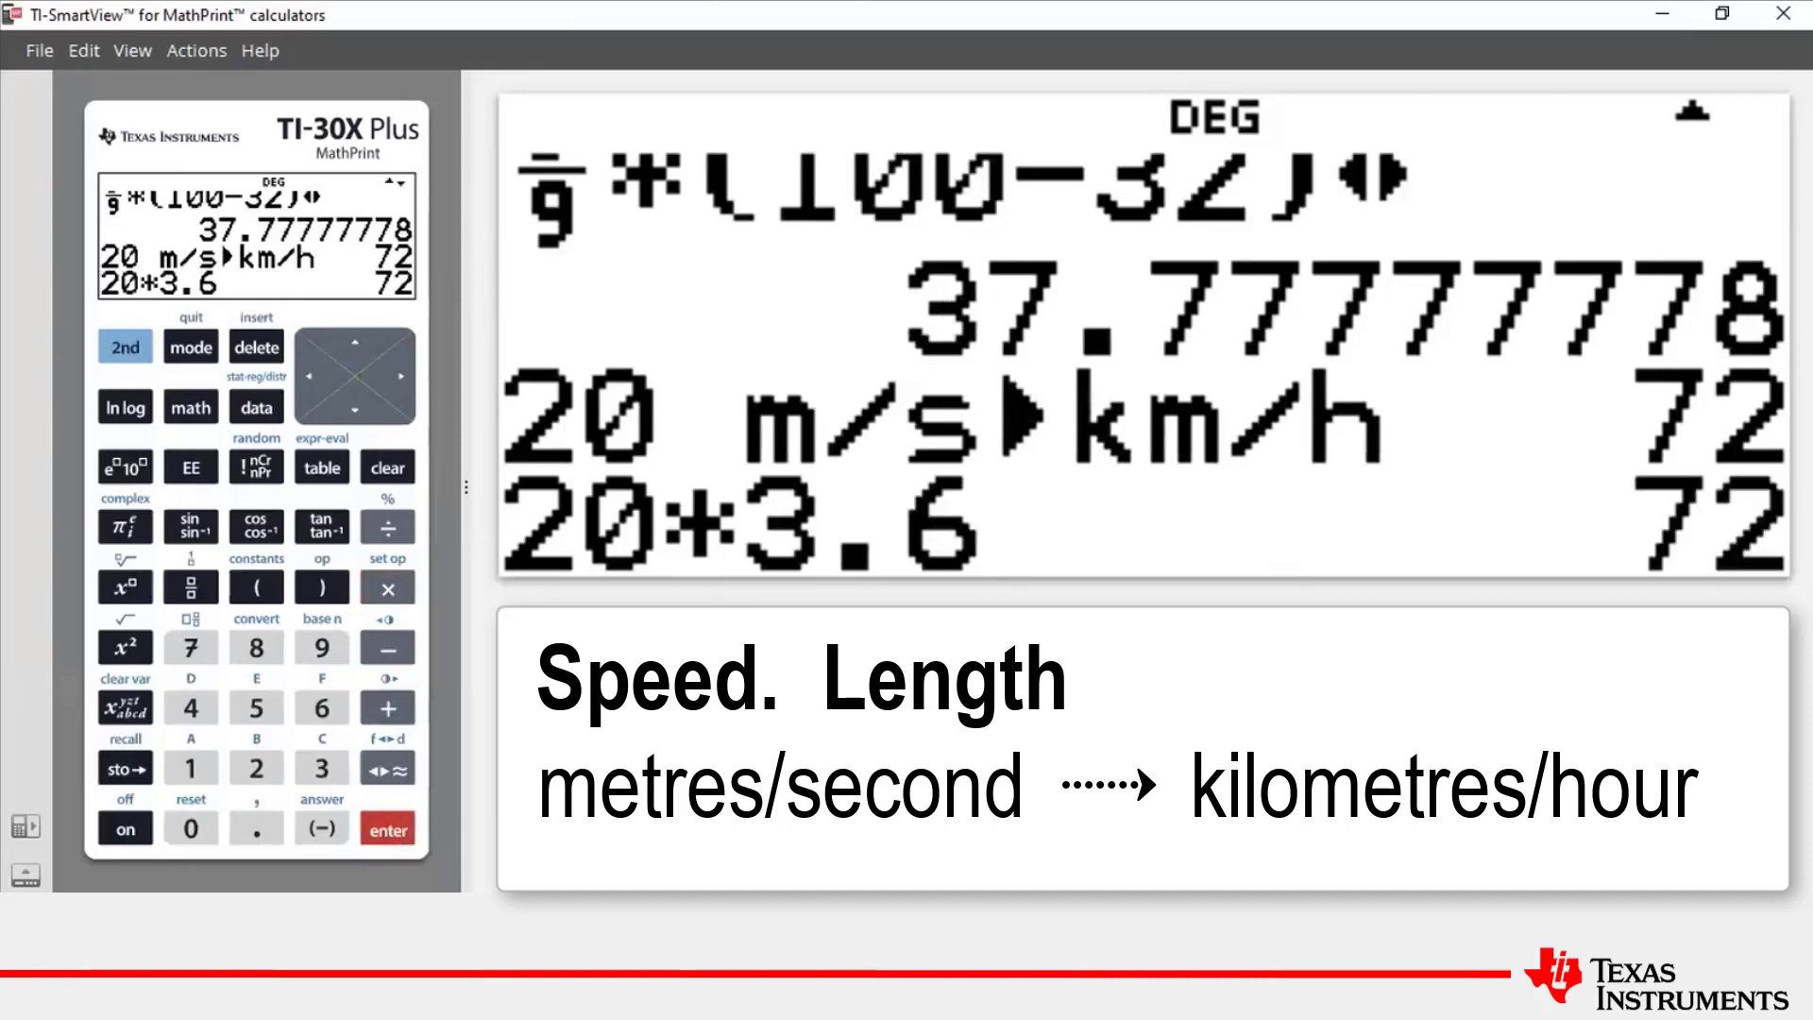